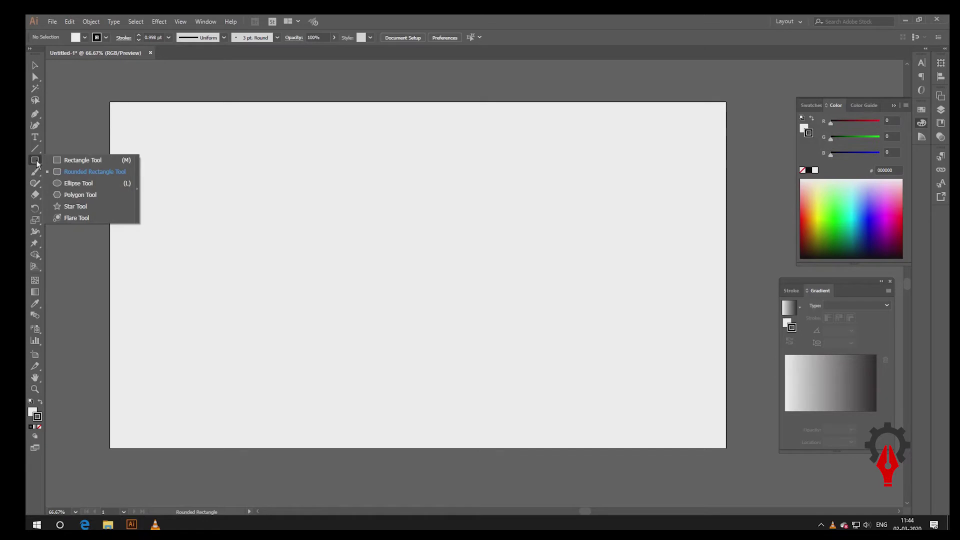
Draw a circle about 600 pt wide and a second one about 234 pt wide inside its upper edge.
{"action": "left_click", "coordinate": [59, 184]}
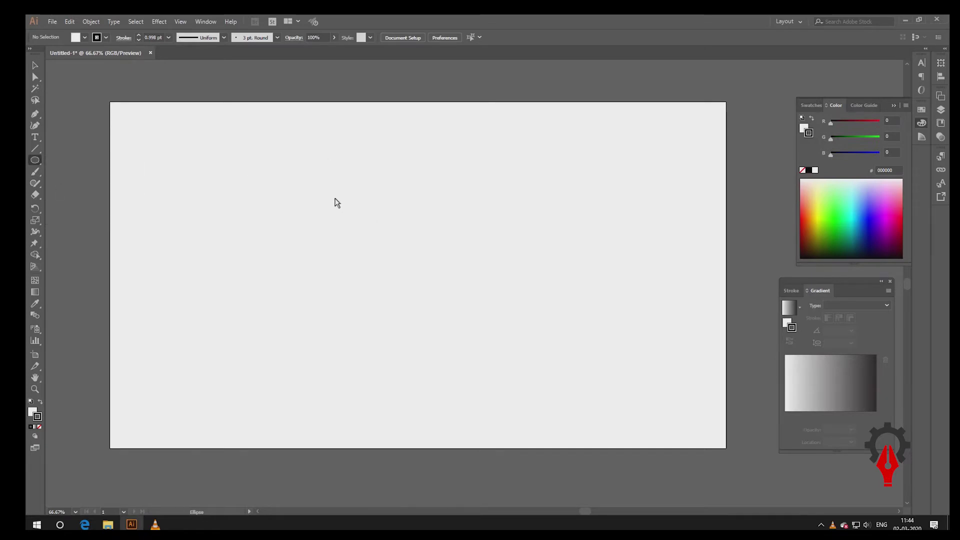
{"action": "left_click_drag", "start_coordinate": [335, 198], "coordinate": [506, 310]}
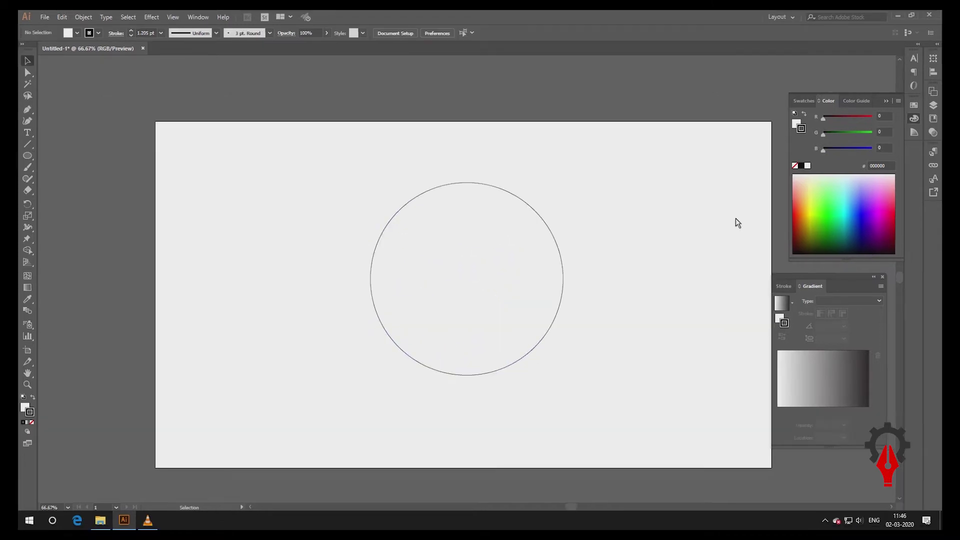
{"action": "left_click", "coordinate": [27, 156]}
{"action": "left_click_drag", "start_coordinate": [458, 183], "coordinate": [490, 259]}
{"action": "left_click", "coordinate": [28, 61]}
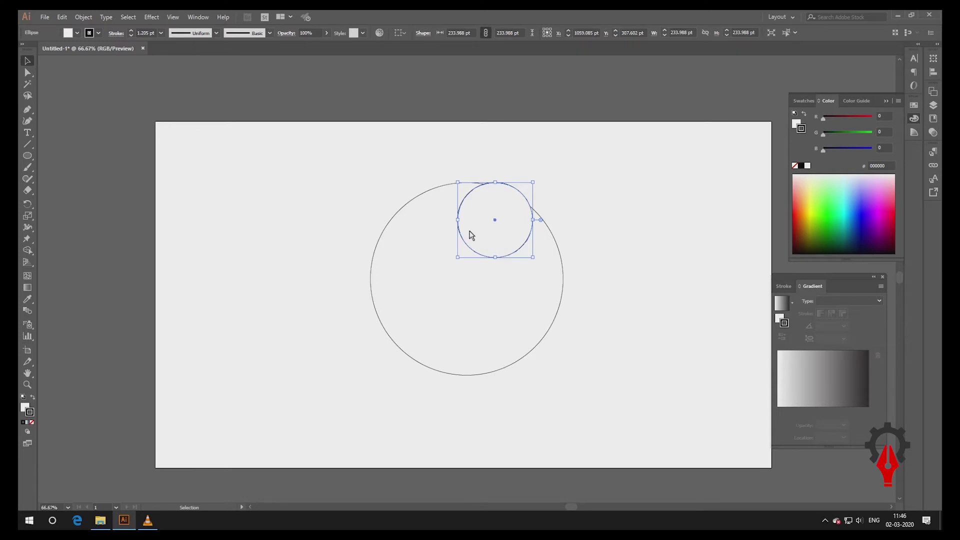
Duplicate the small circle directly beneath the original and select both small circles.
{"action": "left_click_drag", "start_coordinate": [471, 235], "coordinate": [473, 306]}
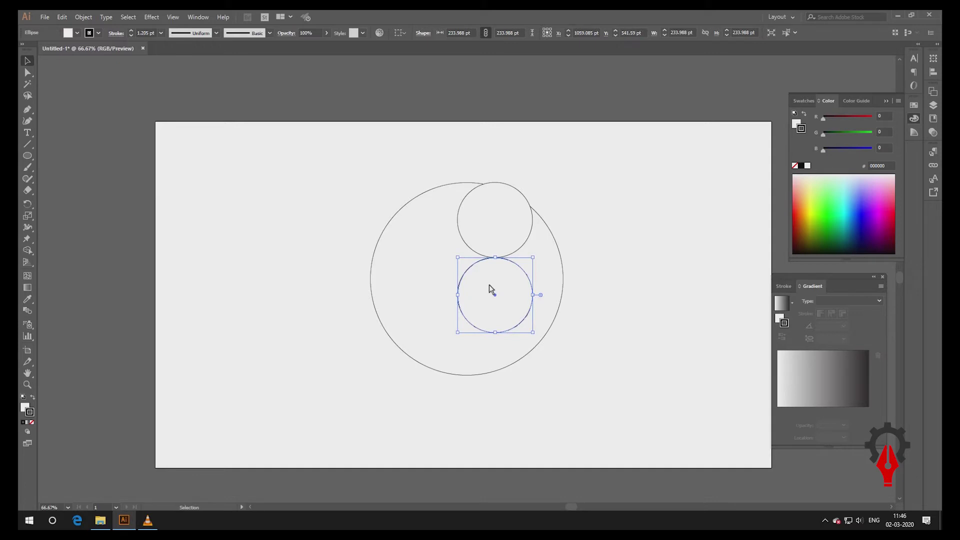
{"action": "left_click", "coordinate": [598, 257]}
{"action": "left_click", "coordinate": [519, 285]}
{"action": "left_click", "coordinate": [511, 230], "text": "shift"}
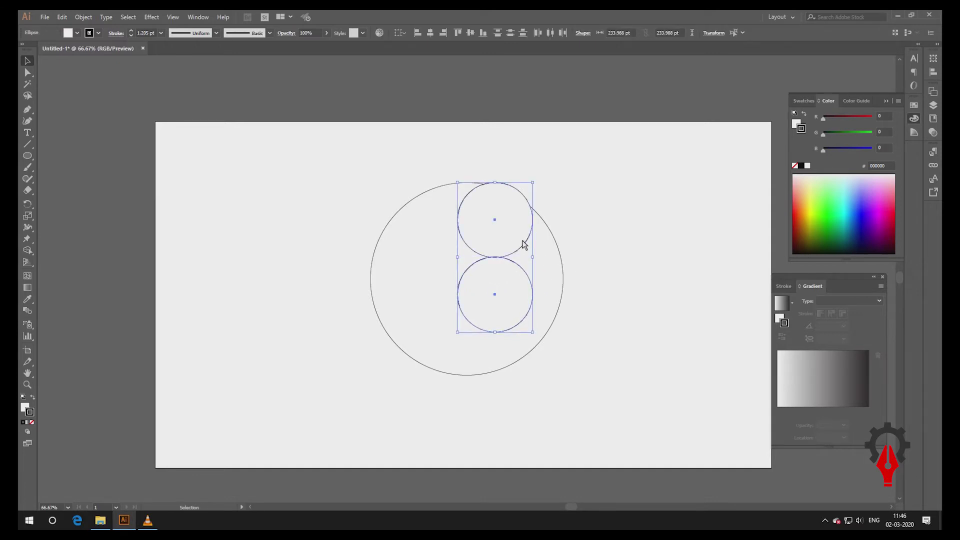
Nudge the lower small circle down until its edge just touches the upper one.
{"action": "key", "text": "ctrl+plus"}
{"action": "key", "text": "ctrl+plus"}
{"action": "left_click_drag", "start_coordinate": [498, 260], "coordinate": [471, 208]}
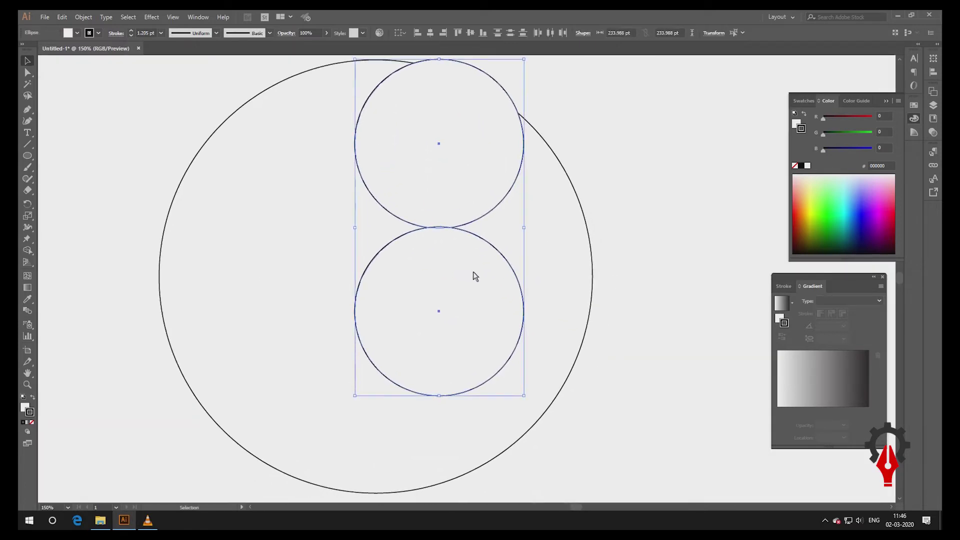
{"action": "left_click", "coordinate": [651, 245]}
{"action": "left_click", "coordinate": [471, 267]}
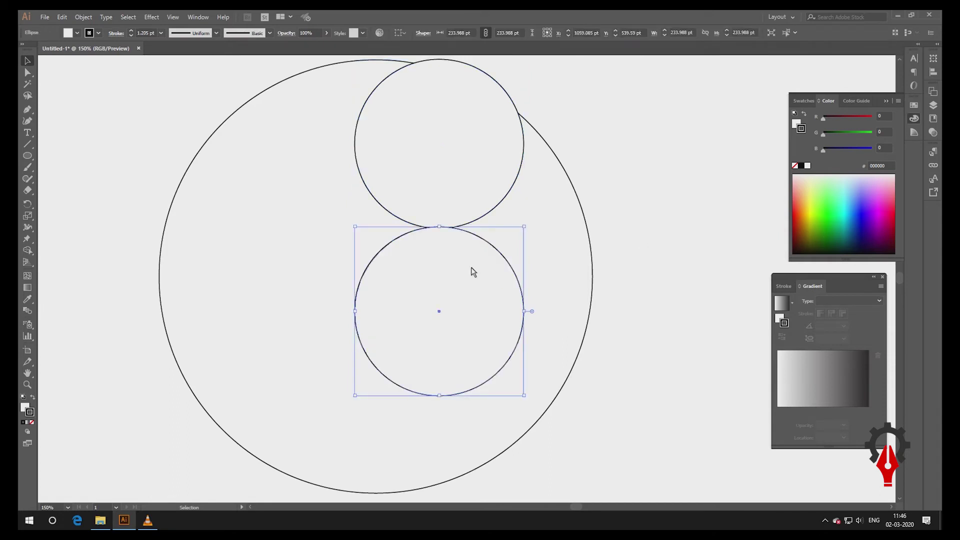
{"action": "key", "text": "Down"}
{"action": "key", "text": "Down"}
{"action": "key", "text": "Down"}
{"action": "left_click", "coordinate": [594, 242]}
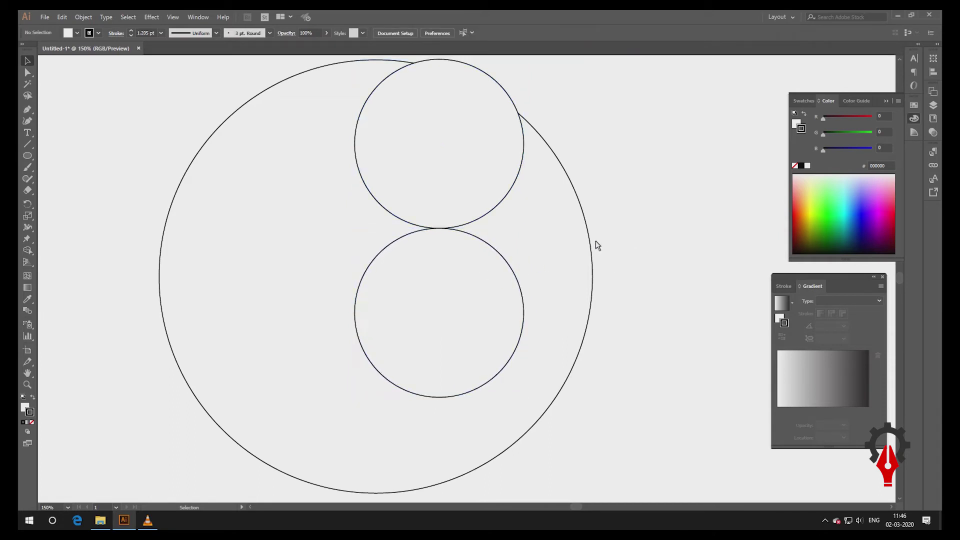
Move both small circles to the middle of the large circle and align all three on their horizontal centres.
{"action": "left_click", "coordinate": [468, 275]}
{"action": "left_click", "coordinate": [451, 185], "text": "shift"}
{"action": "left_click_drag", "start_coordinate": [453, 188], "coordinate": [386, 189]}
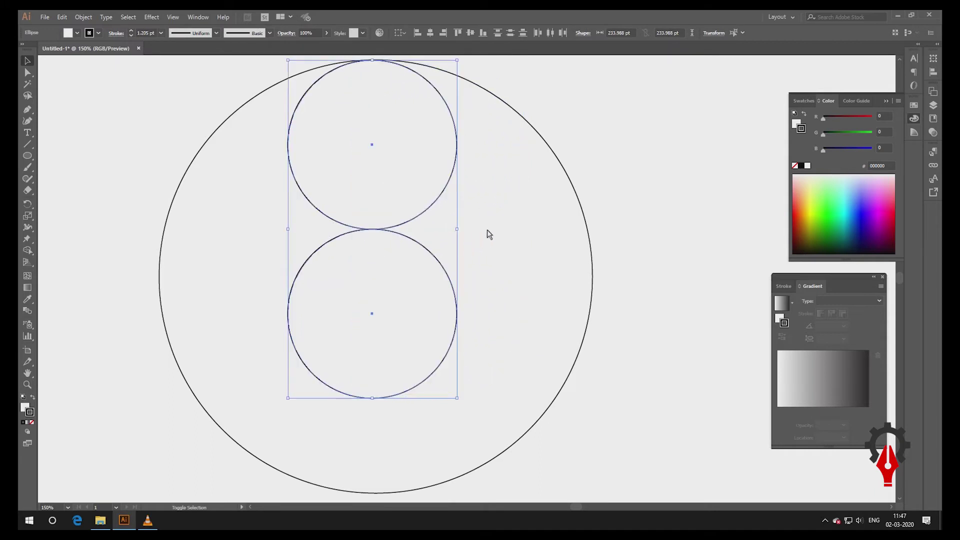
{"action": "left_click", "coordinate": [499, 217], "text": "shift"}
{"action": "left_click", "coordinate": [426, 37]}
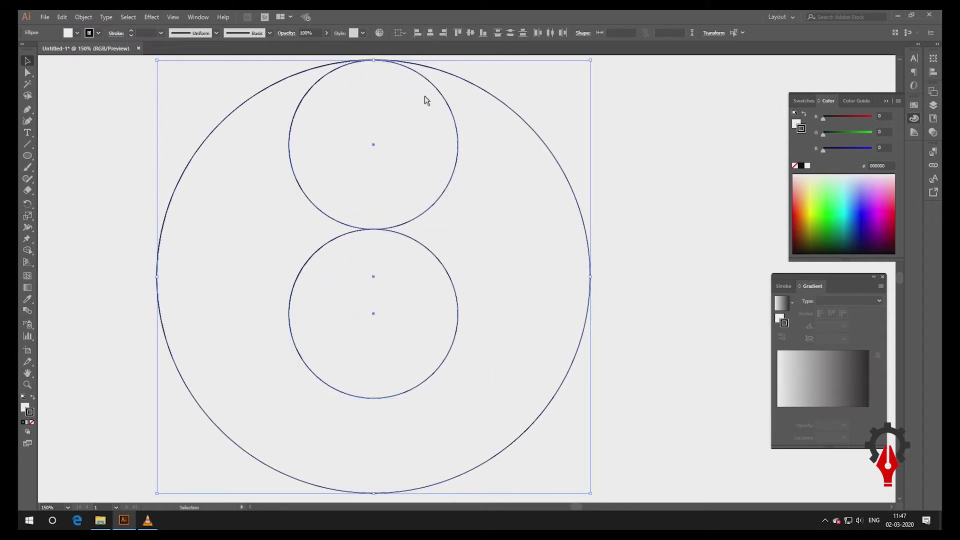
Scale the two small circles up together to about 299 pt each so the stack spans the large circle's diameter.
{"action": "scroll", "coordinate": [387, 225], "scroll_direction": "down", "scroll_amount": 1}
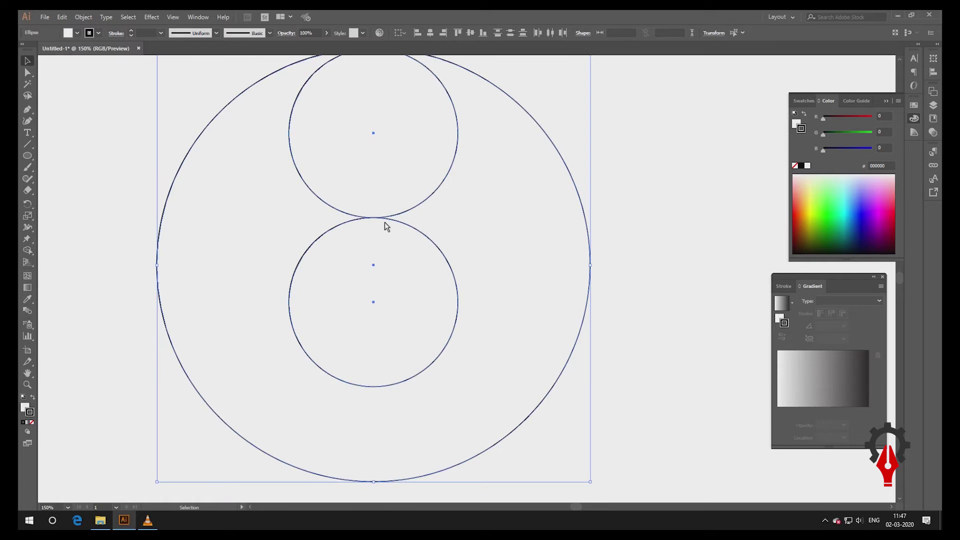
{"action": "key", "text": "a"}
{"action": "key", "text": "ctrl+1"}
{"action": "key", "text": "v"}
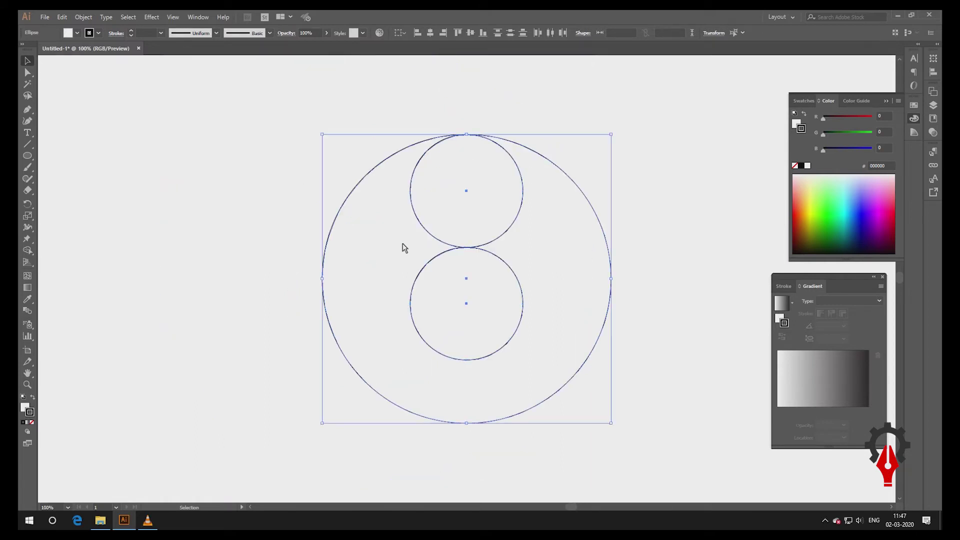
{"action": "left_click", "coordinate": [642, 193]}
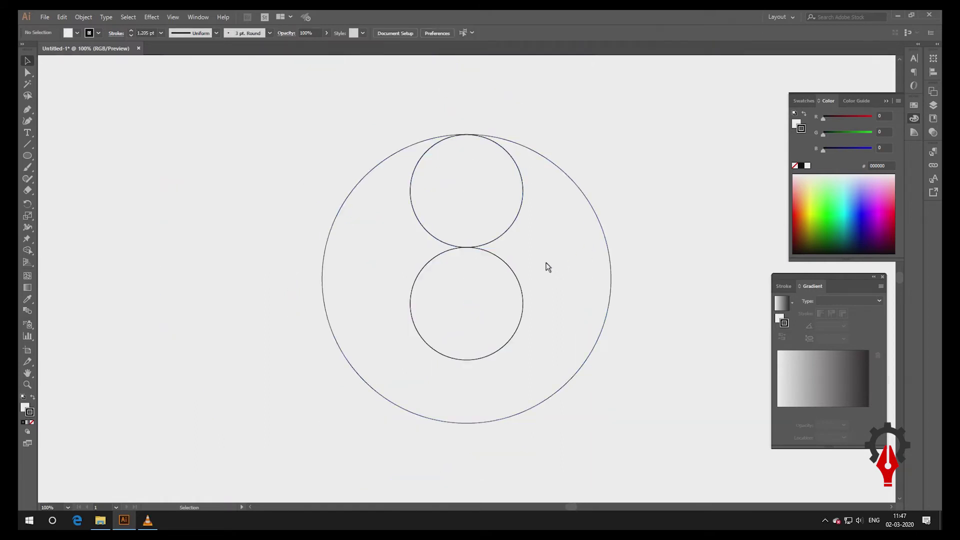
{"action": "left_click", "coordinate": [499, 257]}
{"action": "left_click_drag", "start_coordinate": [493, 226], "coordinate": [554, 431]}
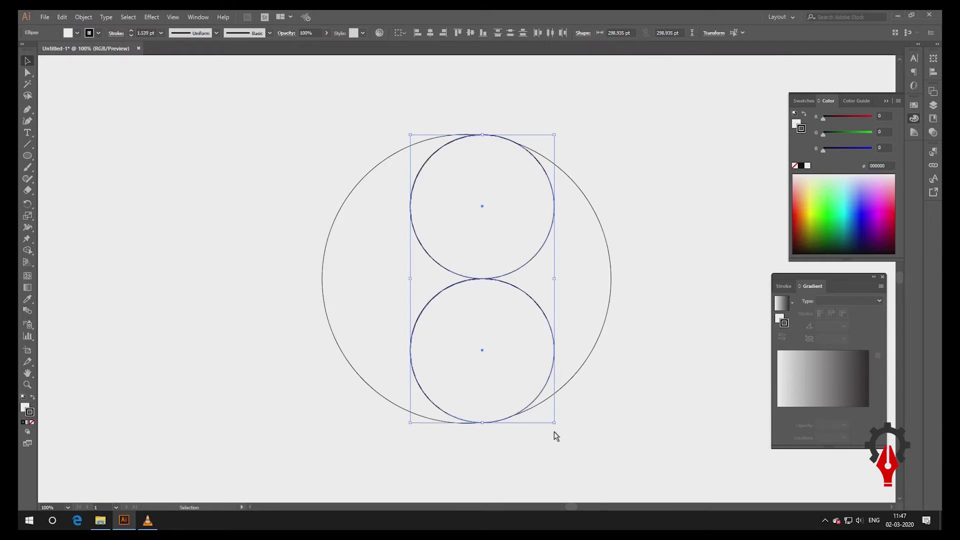
Align the large circle and both enlarged small circles on their horizontal centres.
{"action": "left_click", "coordinate": [515, 334], "text": "shift"}
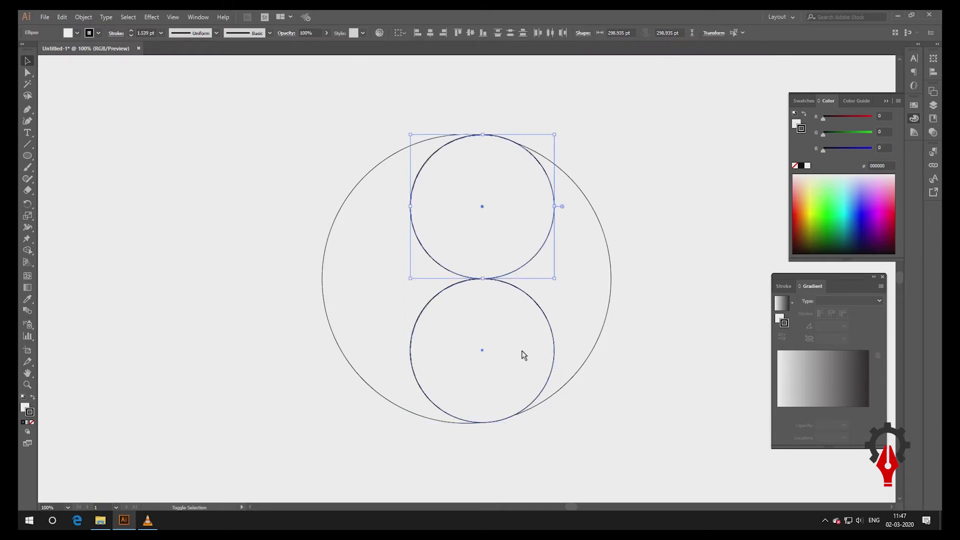
{"action": "key", "text": "ctrl+a"}
{"action": "left_click", "coordinate": [430, 33]}
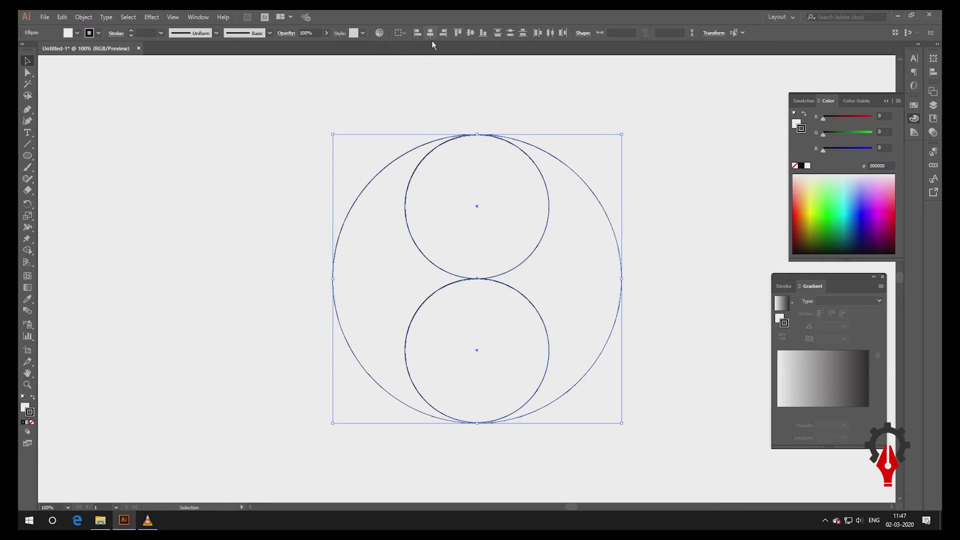
{"action": "left_click", "coordinate": [643, 184]}
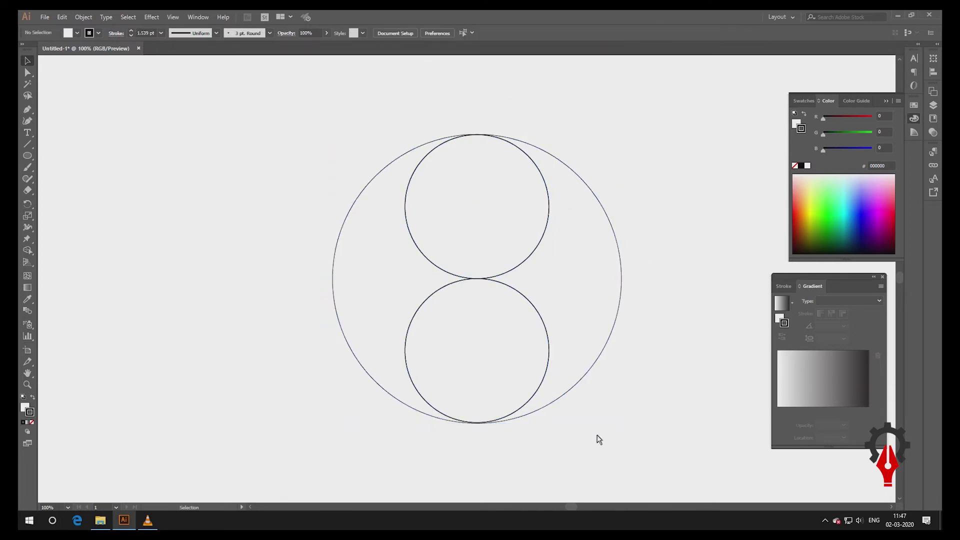
Enlarge the two inner circles slightly, to about 299.7 pt each, so the stack meets the large circle's bottom edge.
{"action": "left_click", "coordinate": [502, 356]}
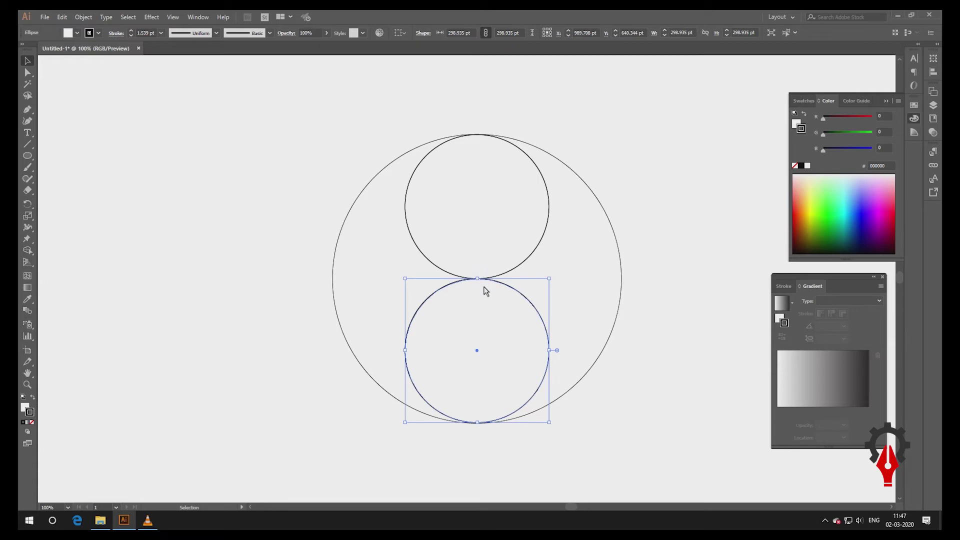
{"action": "left_click", "coordinate": [473, 210], "text": "shift"}
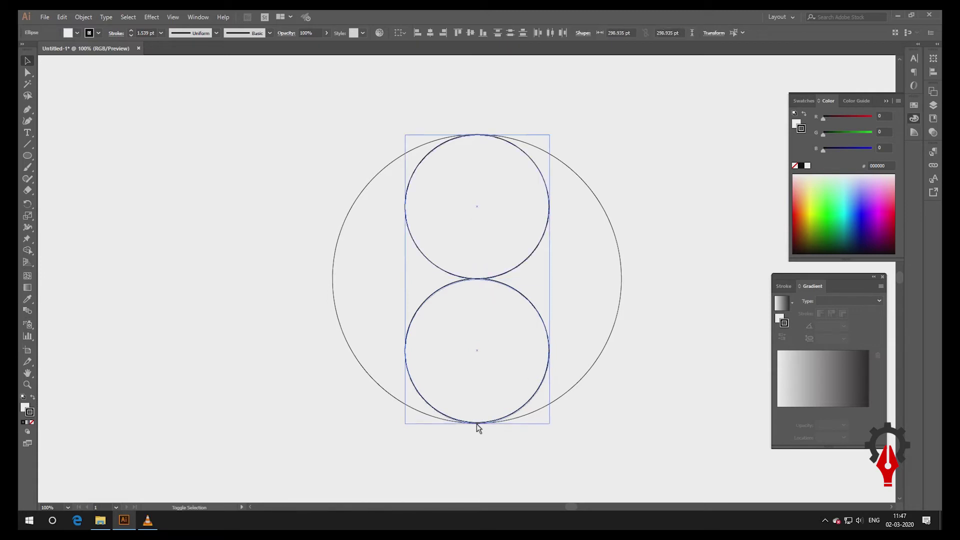
{"action": "left_click_drag", "start_coordinate": [475, 424], "coordinate": [476, 423]}
{"action": "left_click", "coordinate": [488, 435]}
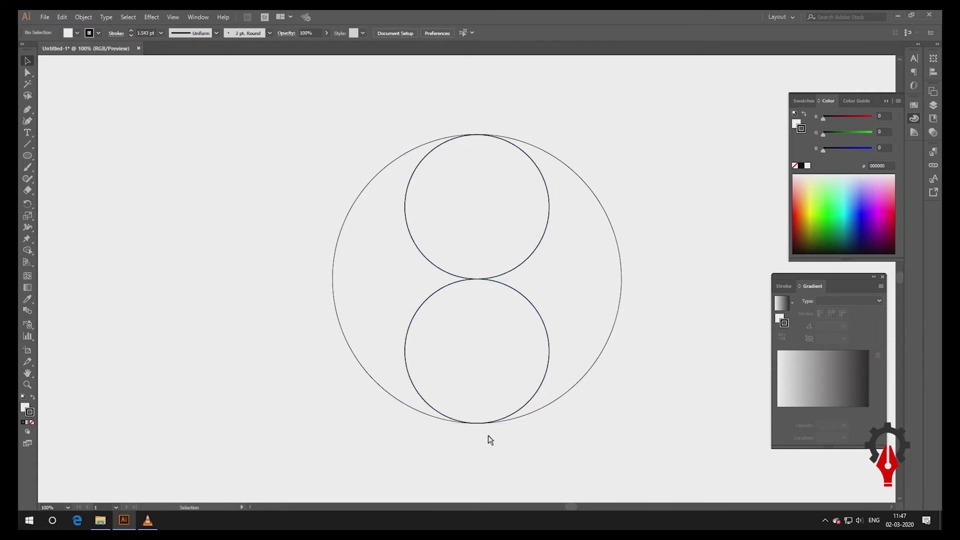
Use Shape Builder on all three circles to merge the upper circle with the right region and the lower circle with the left region.
{"action": "left_click", "coordinate": [486, 306]}
{"action": "left_click", "coordinate": [482, 262], "text": "shift"}
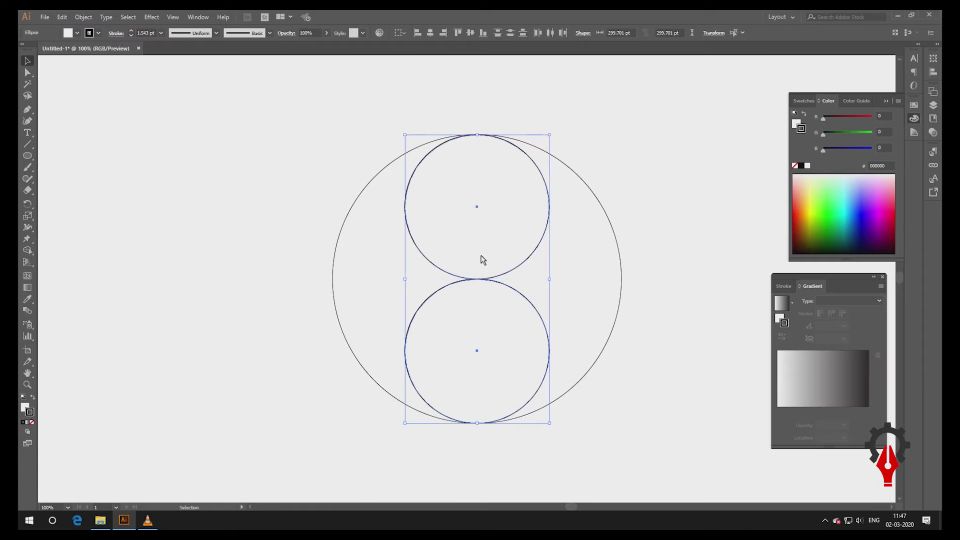
{"action": "left_click_drag", "start_coordinate": [476, 252], "coordinate": [380, 239]}
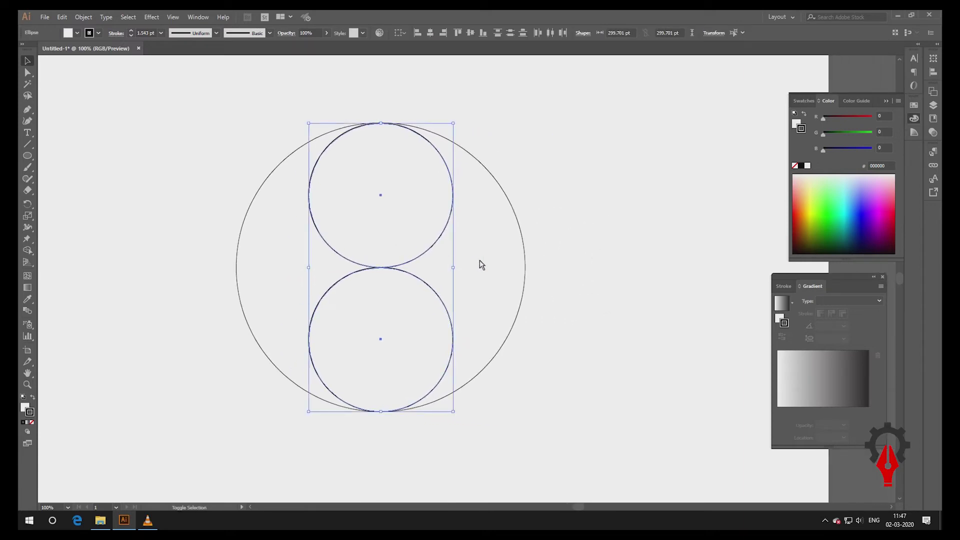
{"action": "left_click", "coordinate": [479, 260], "text": "shift"}
{"action": "right_click", "coordinate": [376, 258]}
{"action": "left_click", "coordinate": [402, 320]}
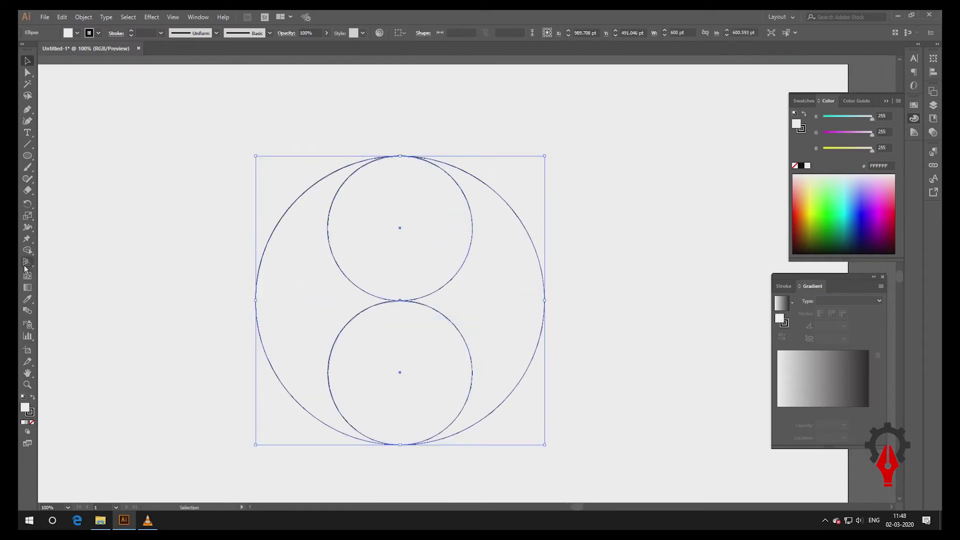
{"action": "left_click", "coordinate": [28, 250]}
{"action": "left_click_drag", "start_coordinate": [448, 217], "coordinate": [492, 274]}
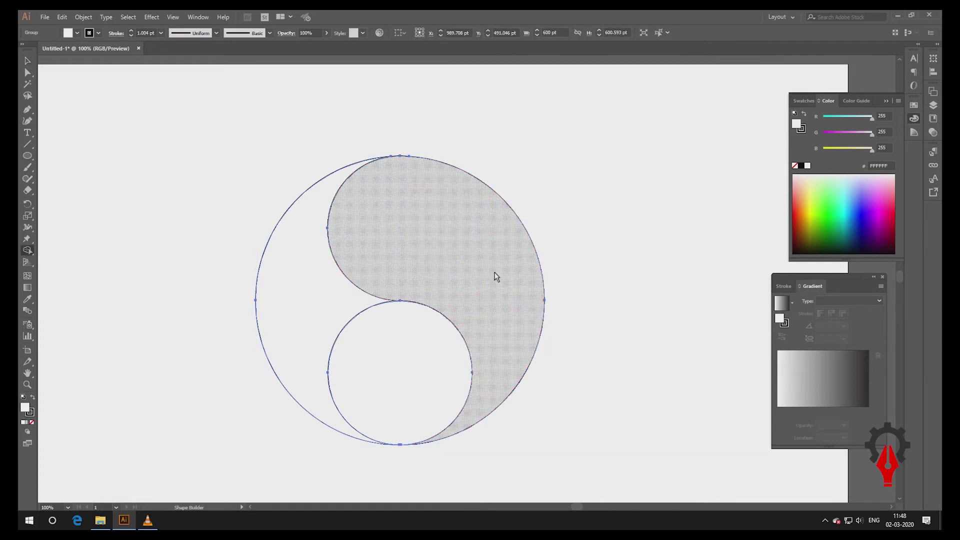
{"action": "mouse_move", "coordinate": [419, 378]}
{"action": "left_mouse_down"}
{"action": "mouse_move", "coordinate": [328, 310]}
{"action": "mouse_move", "coordinate": [280, 330]}
{"action": "left_mouse_up"}
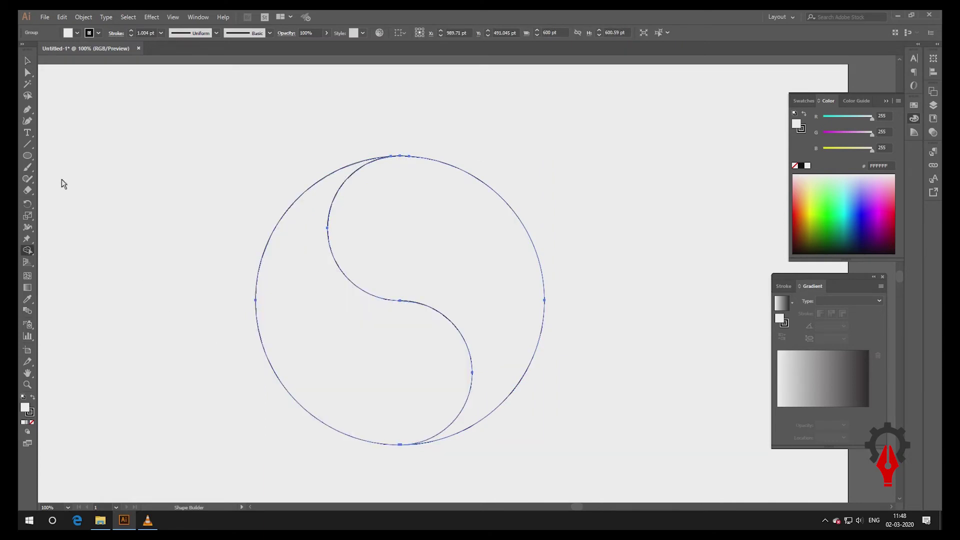
Draw a small 41 pt circle as a dot in the middle of the symbol's upper lobe.
{"action": "left_click", "coordinate": [28, 157]}
{"action": "left_click_drag", "start_coordinate": [394, 216], "coordinate": [409, 235]}
{"action": "left_click", "coordinate": [26, 60]}
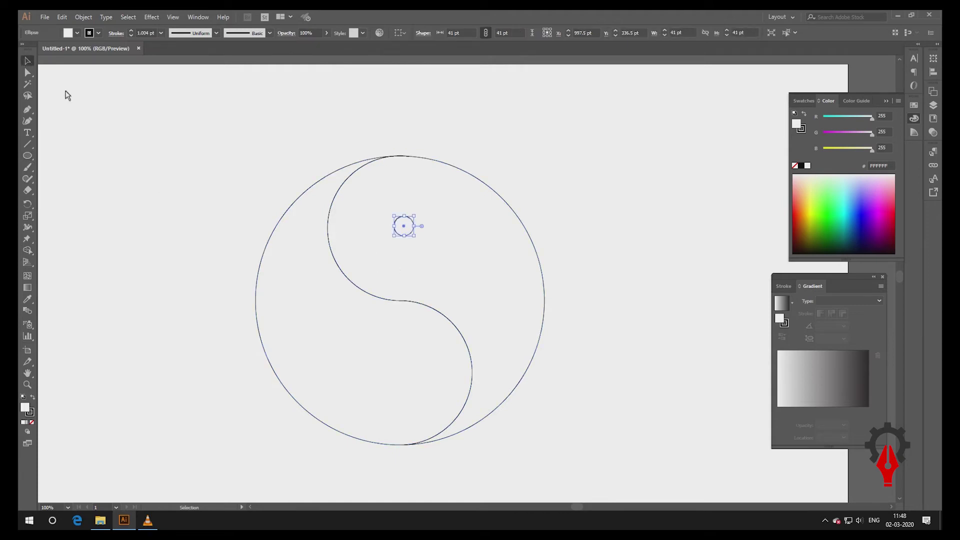
Place a copy of the dot in the centre of the lower lobe, directly below the original.
{"action": "left_click_drag", "start_coordinate": [408, 232], "coordinate": [406, 382]}
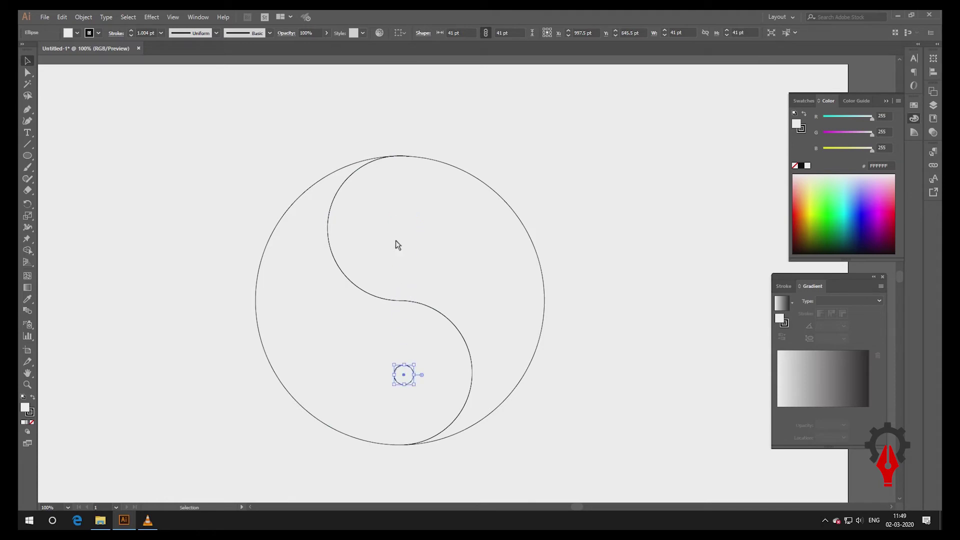
{"action": "key", "text": "ctrl+z"}
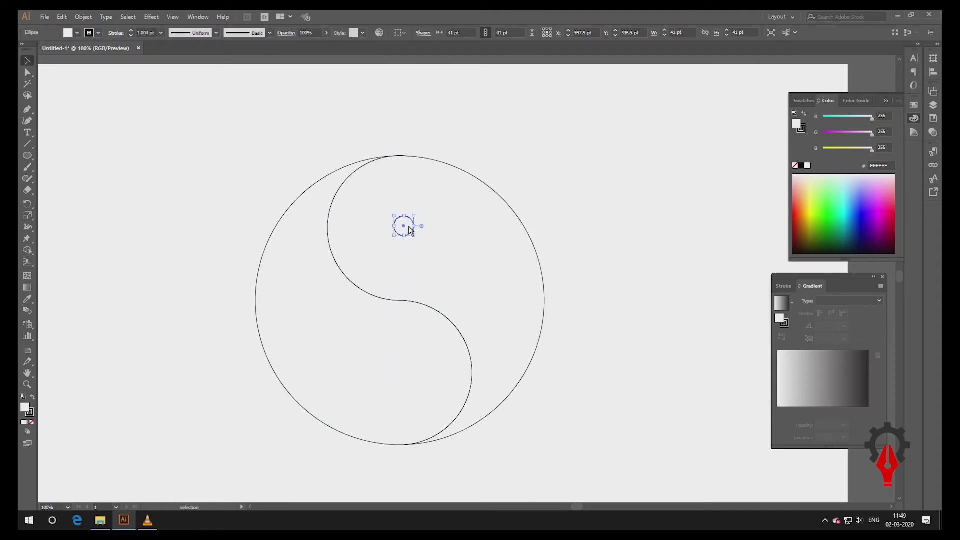
{"action": "left_click_drag", "start_coordinate": [409, 232], "coordinate": [428, 373]}
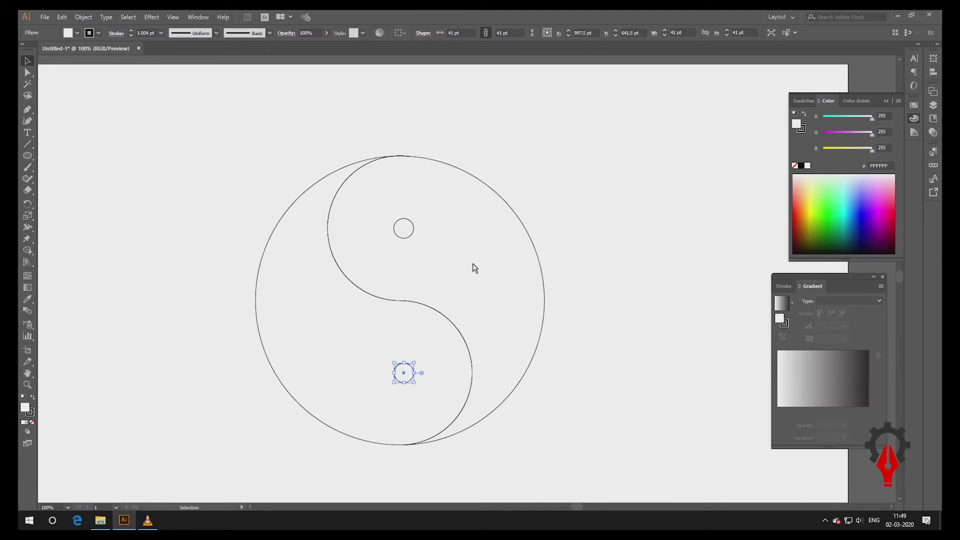
Ungroup the two merged halves of the symbol.
{"action": "left_click", "coordinate": [519, 173]}
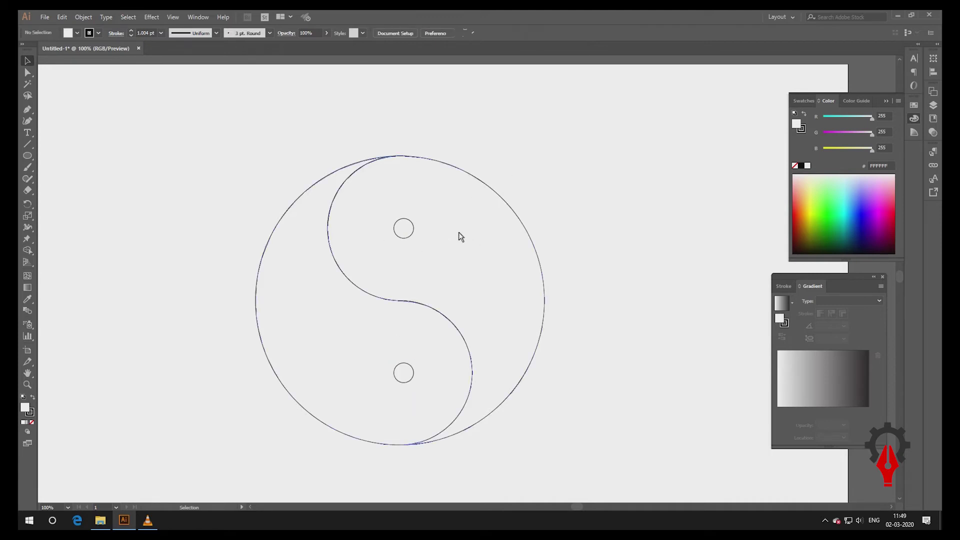
{"action": "right_click", "coordinate": [458, 231]}
{"action": "left_click", "coordinate": [471, 314]}
{"action": "left_click", "coordinate": [653, 214]}
Fill the left half of the symbol with black and deselect it.
{"action": "left_click", "coordinate": [408, 228]}
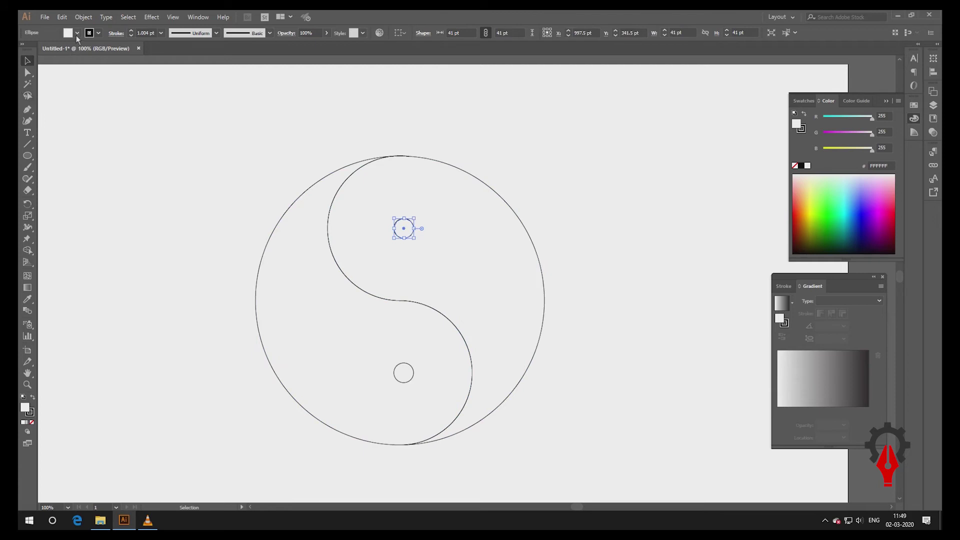
{"action": "left_click", "coordinate": [460, 230]}
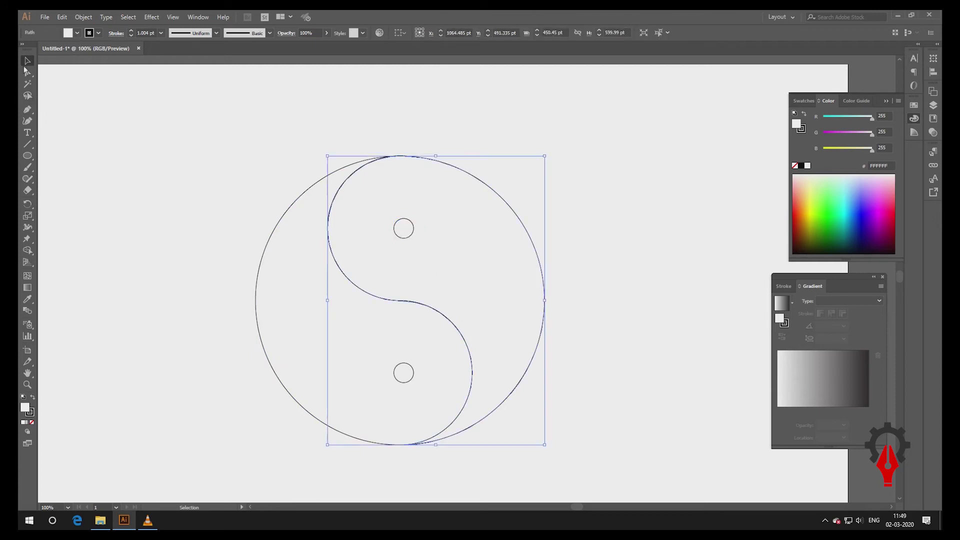
{"action": "left_click", "coordinate": [344, 349]}
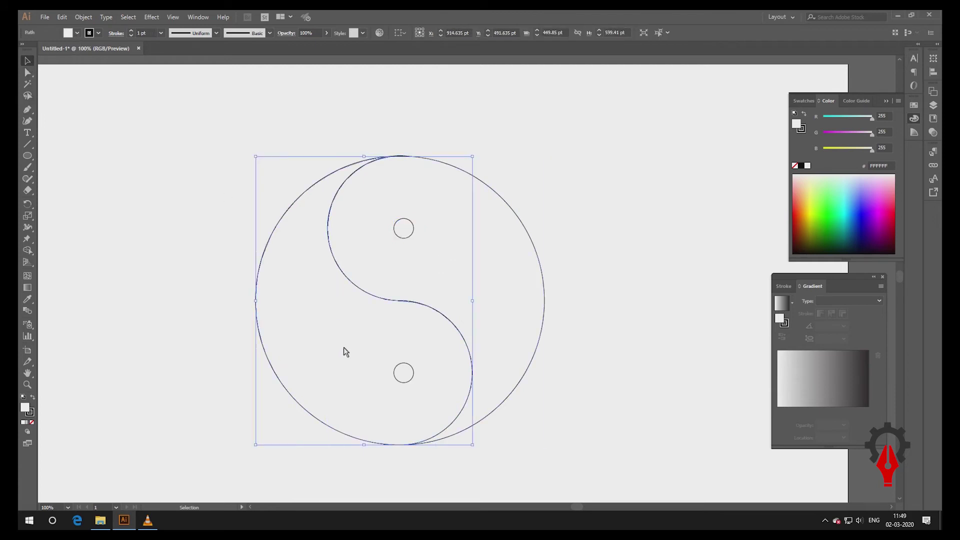
{"action": "left_click", "coordinate": [77, 33]}
{"action": "left_click", "coordinate": [44, 50]}
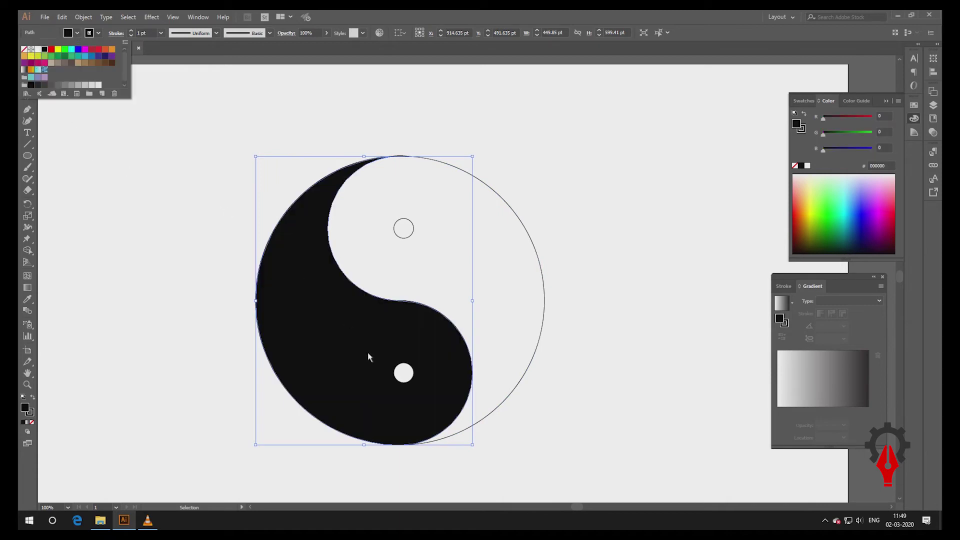
{"action": "left_click", "coordinate": [562, 206]}
{"action": "left_click", "coordinate": [569, 427]}
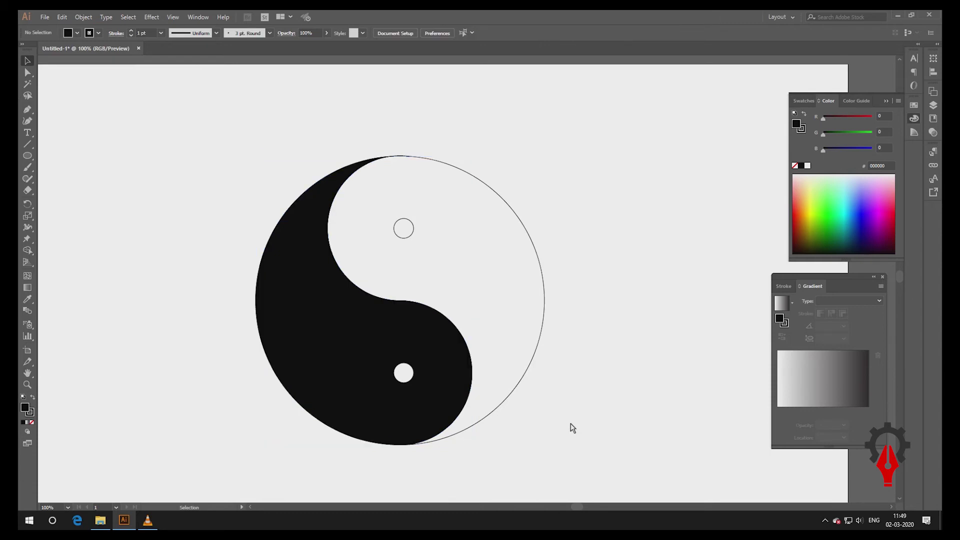
Enlarge both dots together to about 50 pt in diameter and deselect them.
{"action": "left_click", "coordinate": [403, 228]}
{"action": "left_click", "coordinate": [403, 374], "text": "shift"}
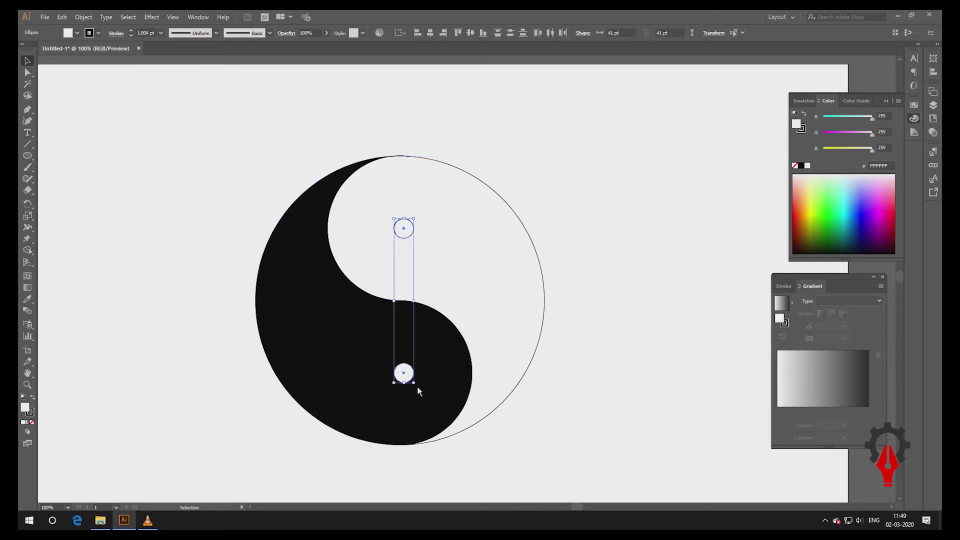
{"action": "left_click_drag", "start_coordinate": [415, 389], "coordinate": [435, 400]}
{"action": "left_click", "coordinate": [550, 425]}
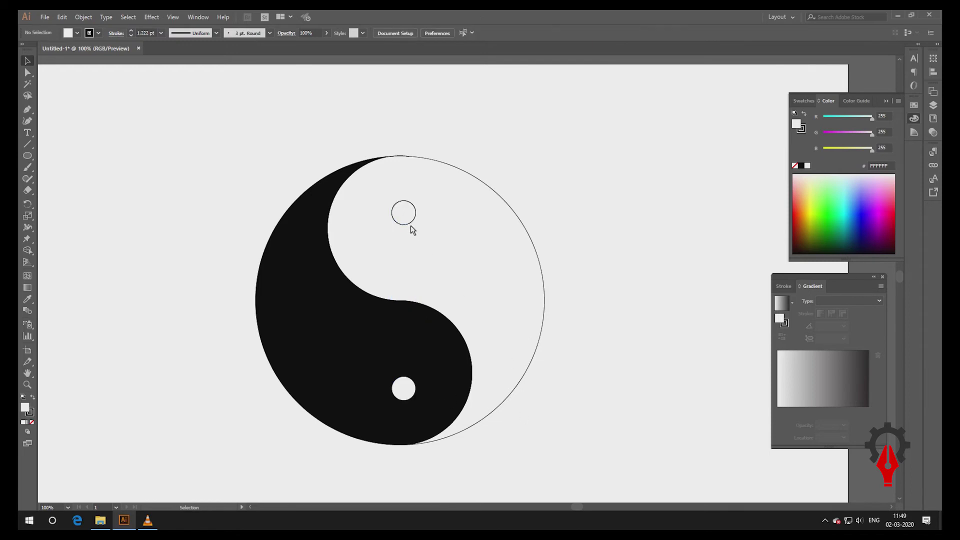
Nudge the upper dot down to the middle of its lobe and fill it with black.
{"action": "left_click", "coordinate": [406, 220]}
{"action": "key", "text": "Down"}
{"action": "key", "text": "Down"}
{"action": "key", "text": "Down"}
{"action": "key", "text": "Down"}
{"action": "key", "text": "Down"}
{"action": "key", "text": "Down"}
{"action": "key", "text": "Down"}
{"action": "key", "text": "Down"}
{"action": "key", "text": "Down"}
{"action": "key", "text": "Down"}
{"action": "key", "text": "Down"}
{"action": "key", "text": "Down"}
{"action": "key", "text": "Down"}
{"action": "key", "text": "Down"}
{"action": "key", "text": "Down"}
{"action": "key", "text": "Down"}
{"action": "key", "text": "Down"}
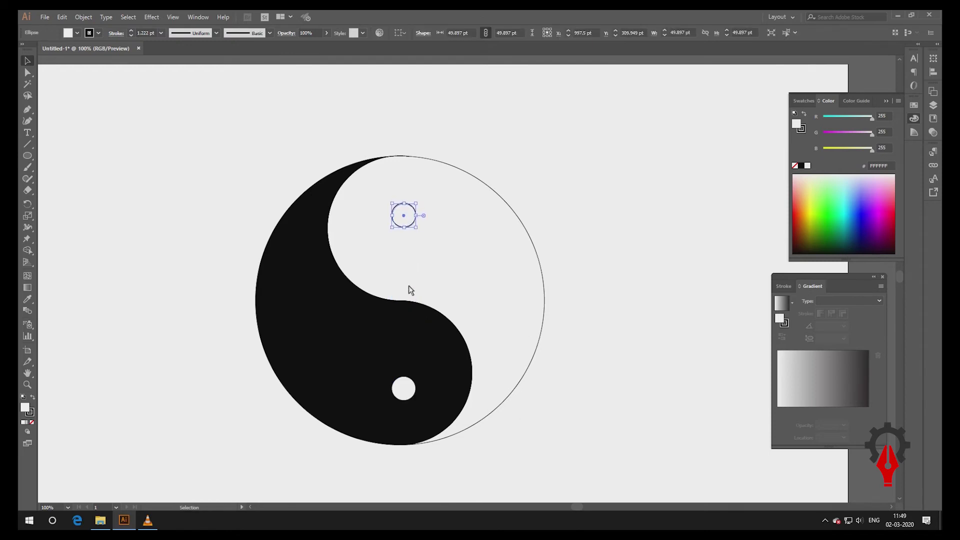
{"action": "key", "text": "Down"}
{"action": "key", "text": "Down"}
{"action": "key", "text": "Down"}
{"action": "key", "text": "Down"}
{"action": "key", "text": "Down"}
{"action": "key", "text": "Down"}
{"action": "key", "text": "Down"}
{"action": "key", "text": "Down"}
{"action": "key", "text": "Down"}
{"action": "key", "text": "Down"}
{"action": "key", "text": "Down"}
{"action": "key", "text": "Down"}
{"action": "key", "text": "Down"}
{"action": "key", "text": "Down"}
{"action": "key", "text": "Down"}
{"action": "key", "text": "Down"}
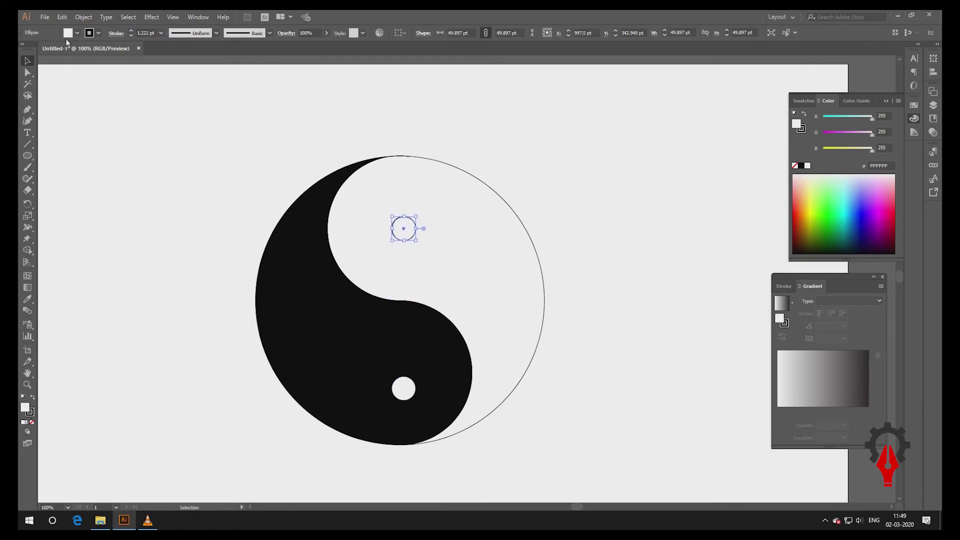
{"action": "left_click", "coordinate": [78, 34]}
{"action": "left_click", "coordinate": [45, 49]}
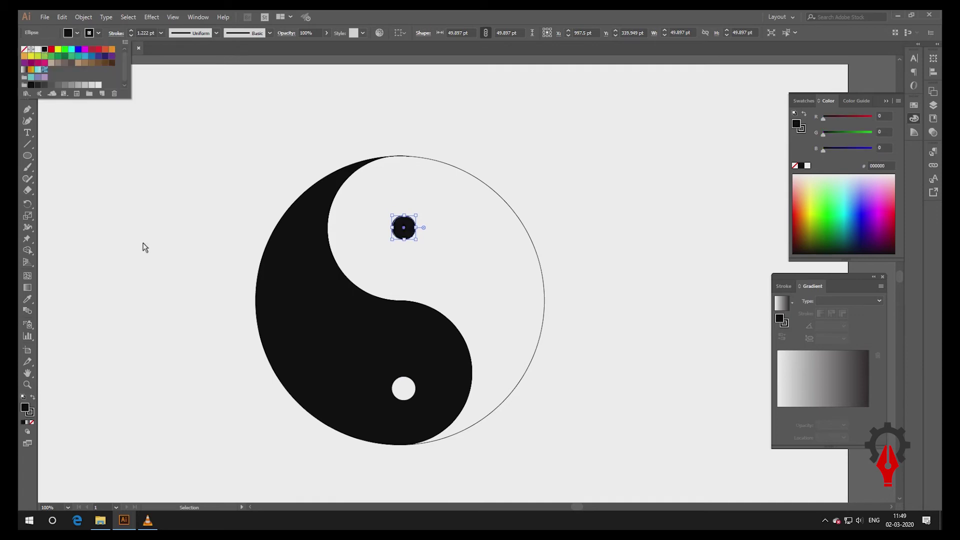
Nudge the lower white dot up to the middle of the black lobe.
{"action": "left_click", "coordinate": [407, 395]}
{"action": "key", "text": "Up"}
{"action": "key", "text": "Up"}
{"action": "key", "text": "Up"}
{"action": "key", "text": "Up"}
{"action": "key", "text": "Up"}
{"action": "key", "text": "Up"}
{"action": "key", "text": "Up"}
{"action": "key", "text": "Up"}
{"action": "key", "text": "Up"}
{"action": "key", "text": "Up"}
{"action": "key", "text": "Up"}
{"action": "key", "text": "Up"}
{"action": "key", "text": "Up"}
{"action": "key", "text": "Up"}
{"action": "key", "text": "Up"}
{"action": "key", "text": "Up"}
{"action": "key", "text": "Up"}
{"action": "key", "text": "Up"}
{"action": "key", "text": "Up"}
{"action": "key", "text": "Up"}
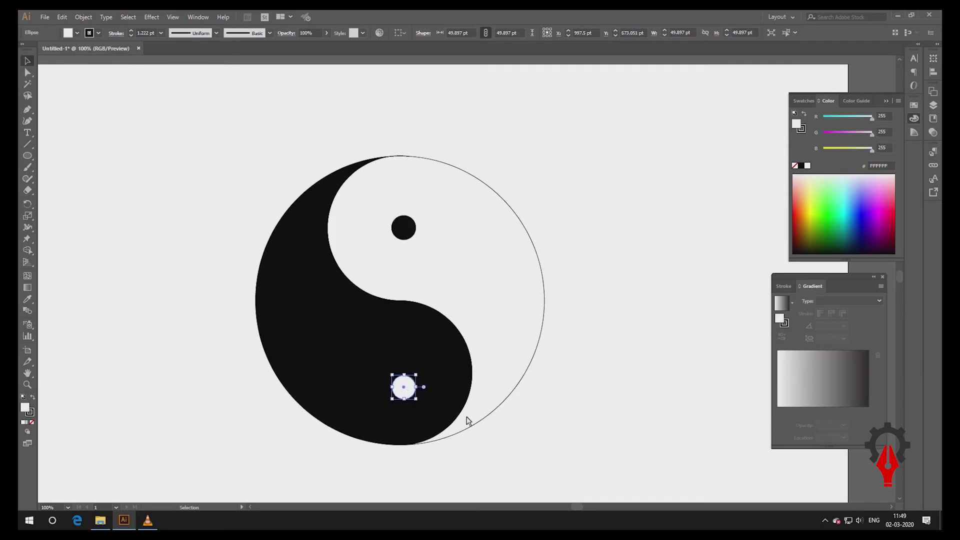
{"action": "key", "text": "Up"}
{"action": "key", "text": "Up"}
{"action": "key", "text": "Up"}
{"action": "key", "text": "Up"}
{"action": "key", "text": "Up"}
{"action": "key", "text": "Up"}
{"action": "key", "text": "Up"}
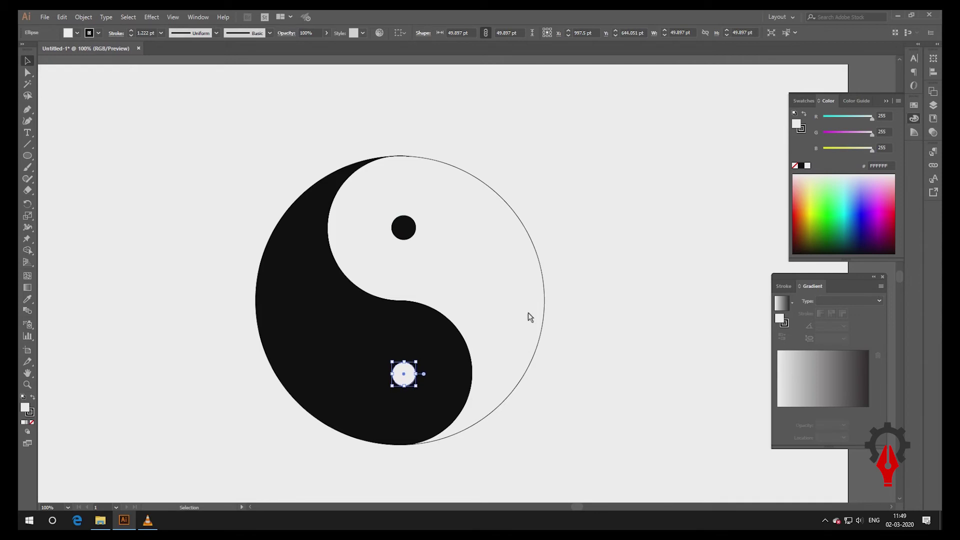
Set the stroke weight of both halves of the symbol to 5 pt and deselect them.
{"action": "left_click", "coordinate": [545, 296]}
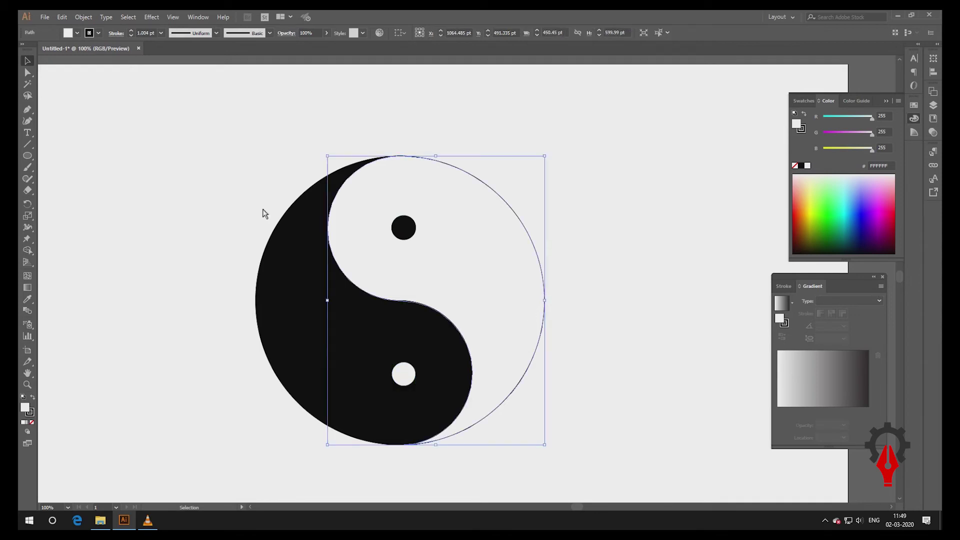
{"action": "left_click", "coordinate": [278, 223], "text": "shift"}
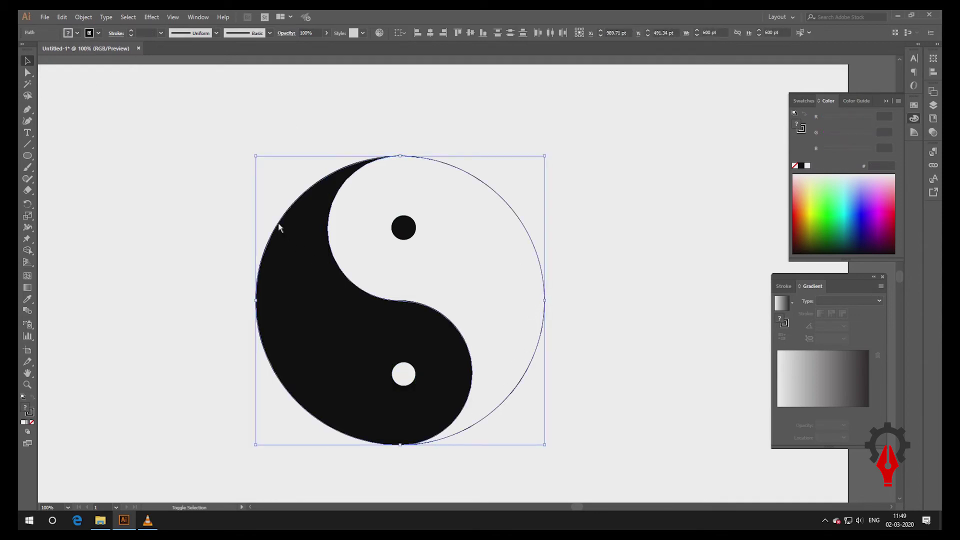
{"action": "left_click", "coordinate": [131, 31]}
{"action": "left_click", "coordinate": [131, 31]}
{"action": "left_click", "coordinate": [130, 31]}
{"action": "left_click", "coordinate": [130, 31]}
{"action": "left_click", "coordinate": [130, 31]}
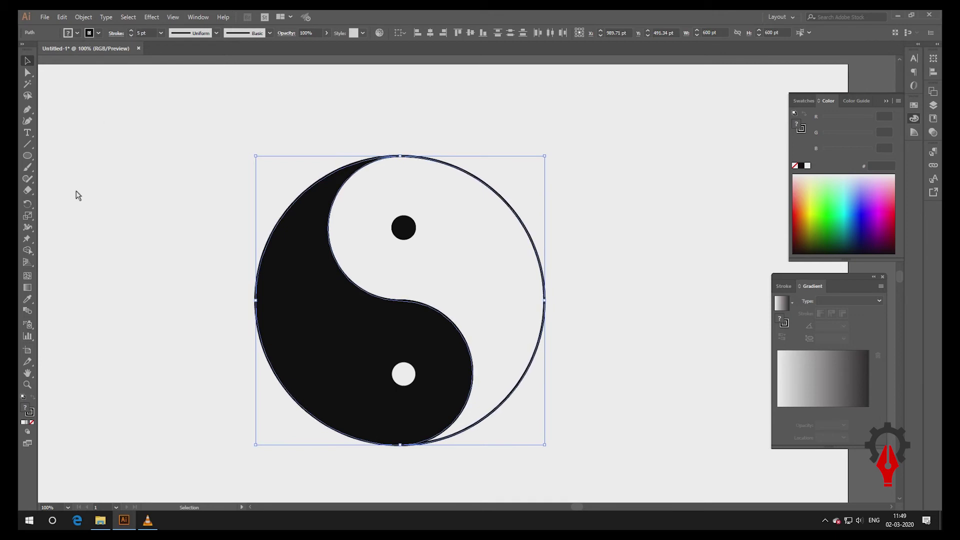
{"action": "left_click", "coordinate": [89, 215]}
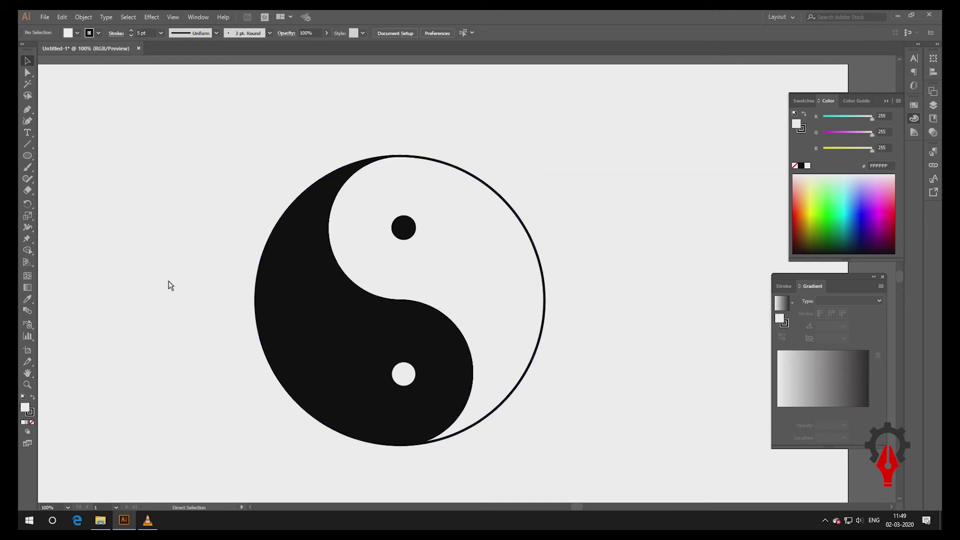
Group all parts of the yin-yang symbol and make the group pixel perfect.
{"action": "key", "text": "ctrl+minus"}
{"action": "key", "text": "ctrl+minus"}
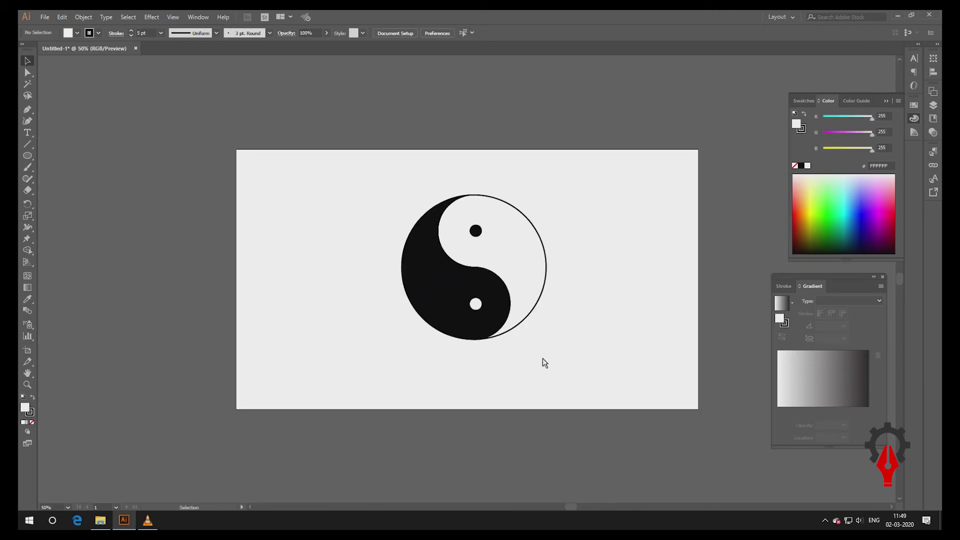
{"action": "left_click_drag", "start_coordinate": [565, 381], "coordinate": [381, 171]}
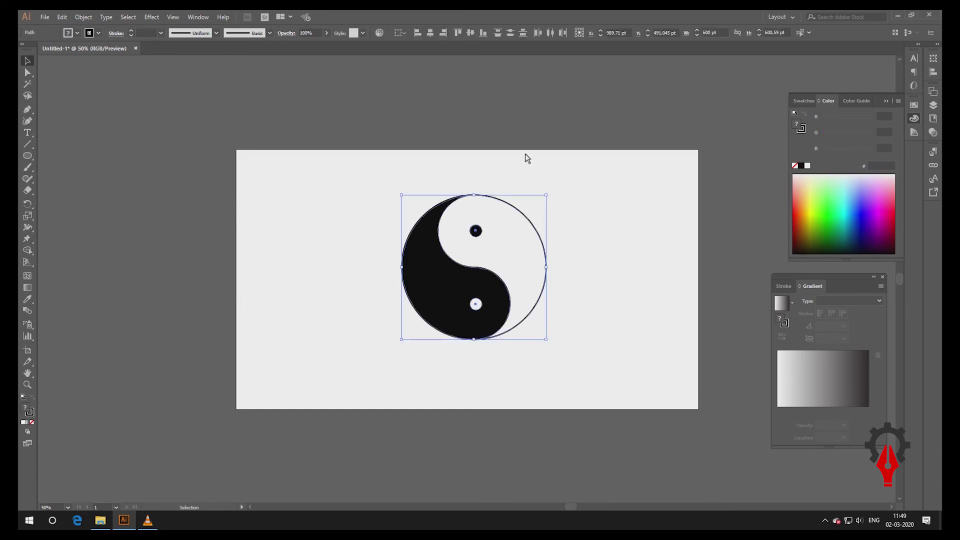
{"action": "right_click", "coordinate": [478, 276]}
{"action": "left_click", "coordinate": [498, 332]}
{"action": "right_click", "coordinate": [461, 270]}
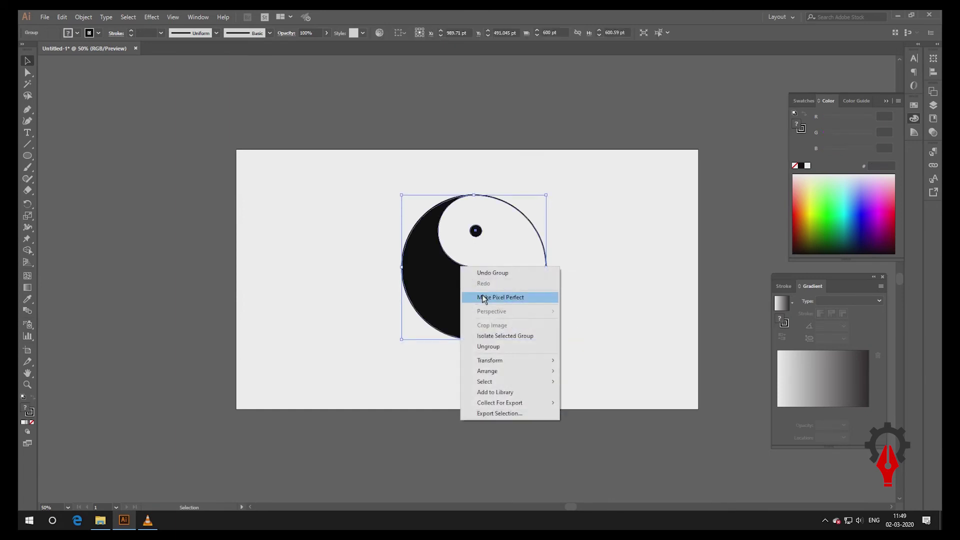
{"action": "left_click", "coordinate": [499, 297]}
Scale the grouped symbol down to about 264 pt and place it horizontally centred, slightly above the artboard's middle.
{"action": "left_click_drag", "start_coordinate": [549, 196], "coordinate": [506, 235]}
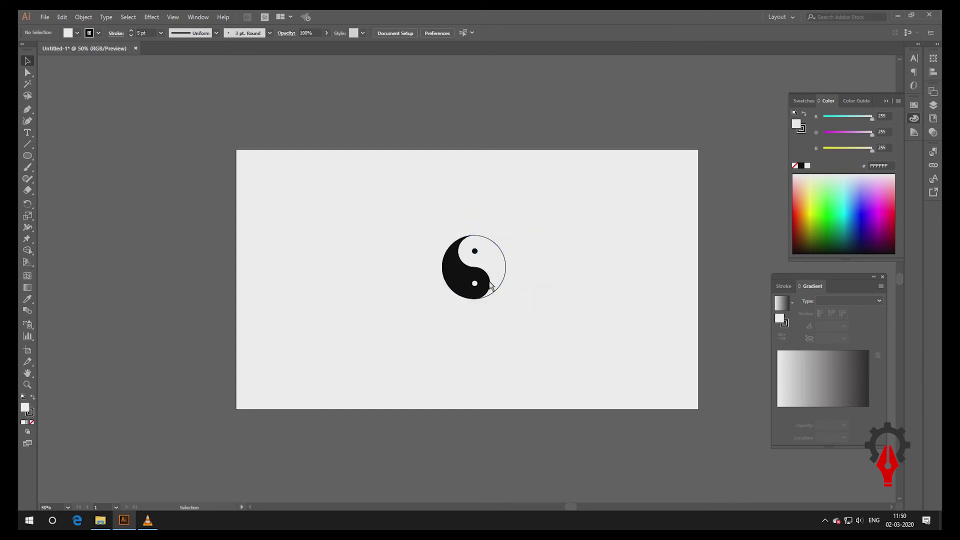
{"action": "left_click_drag", "start_coordinate": [489, 284], "coordinate": [474, 264]}
{"action": "left_click", "coordinate": [552, 239]}
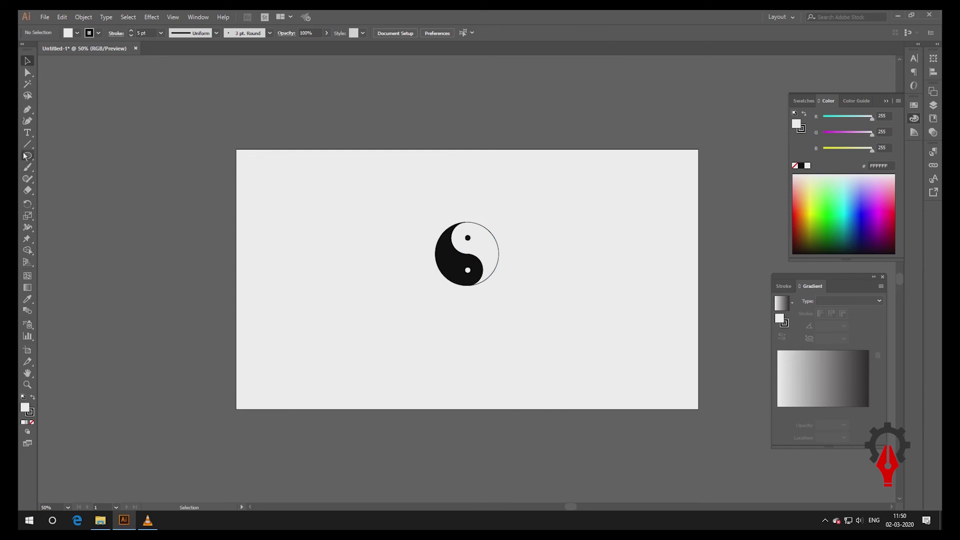
Draw a flat 558 × 112 pt ellipse centred below the symbol as its shadow.
{"action": "left_click", "coordinate": [28, 155]}
{"action": "left_click_drag", "start_coordinate": [400, 322], "coordinate": [535, 350]}
{"action": "left_click", "coordinate": [27, 62]}
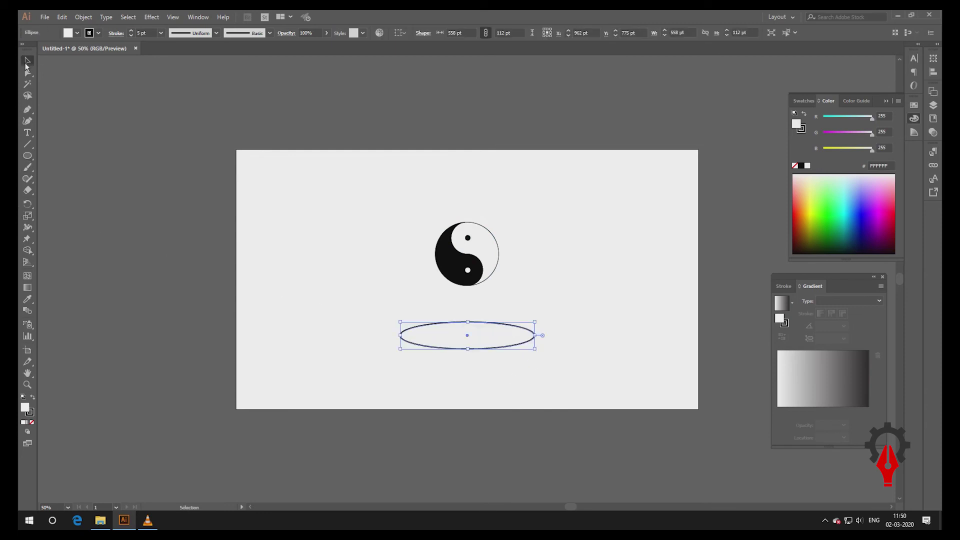
Give the ellipse a radial gradient fill with a black starting stop and no stroke.
{"action": "left_click", "coordinate": [779, 303]}
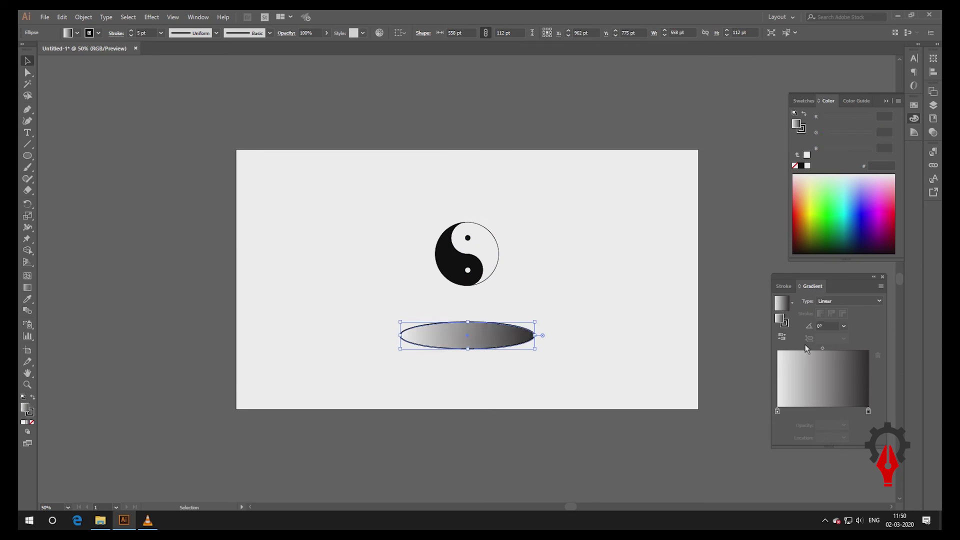
{"action": "left_click", "coordinate": [777, 411]}
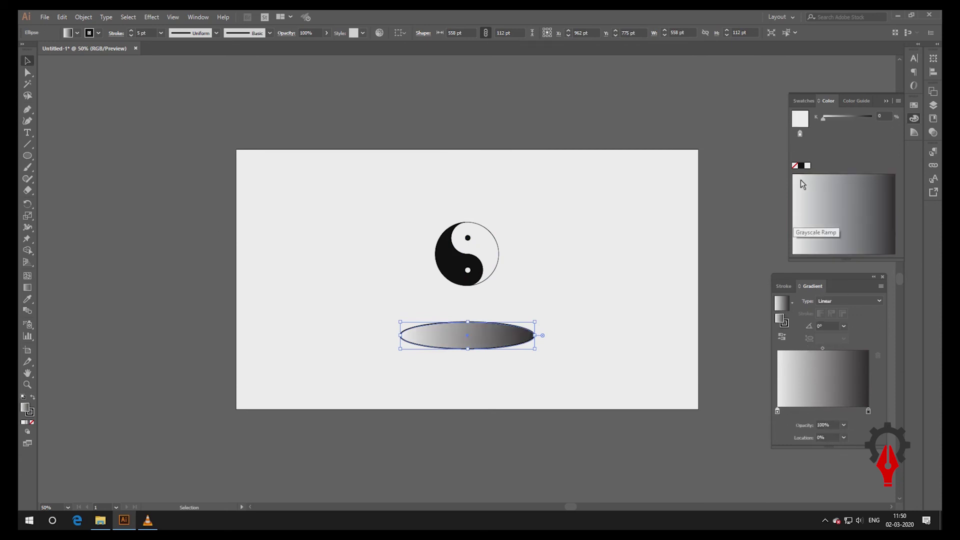
{"action": "left_click", "coordinate": [801, 166]}
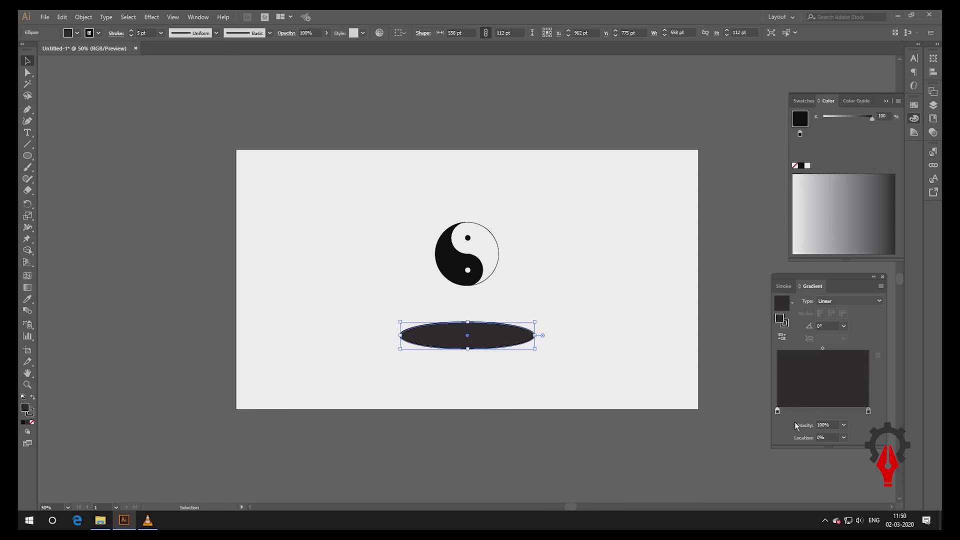
{"action": "left_click", "coordinate": [847, 305]}
{"action": "left_click", "coordinate": [844, 323]}
{"action": "left_click", "coordinate": [99, 33]}
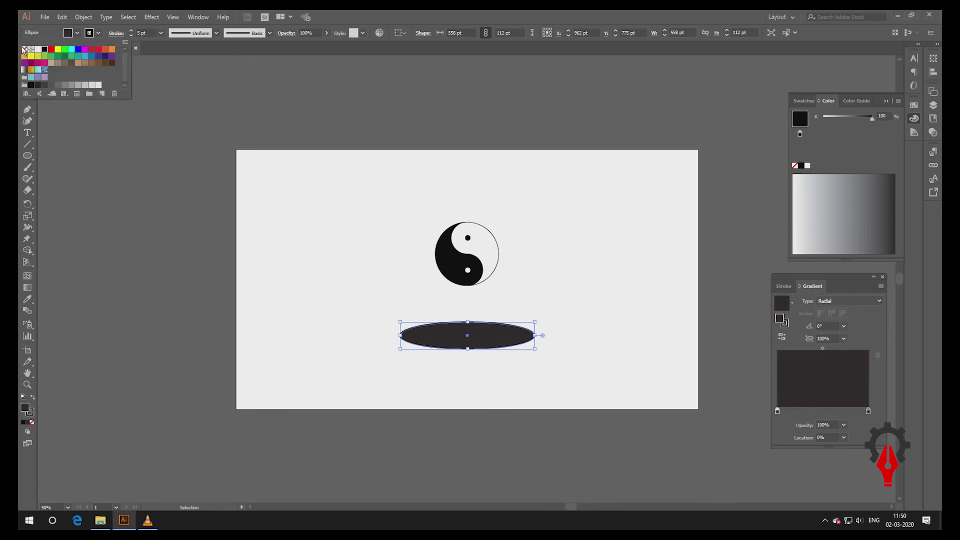
{"action": "left_click", "coordinate": [24, 49]}
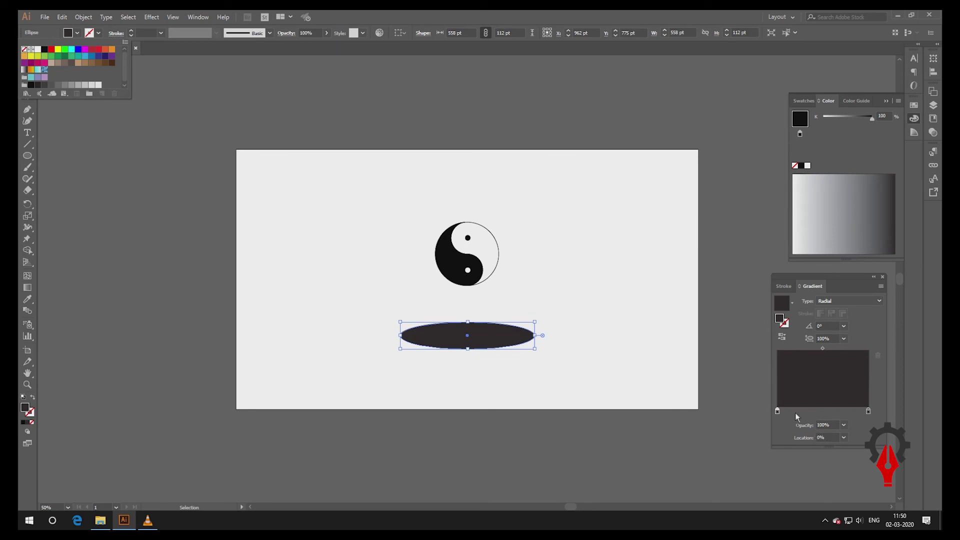
Set the opacity of the gradient's starting stop to 20%.
{"action": "left_click", "coordinate": [795, 412]}
{"action": "left_click", "coordinate": [844, 425]}
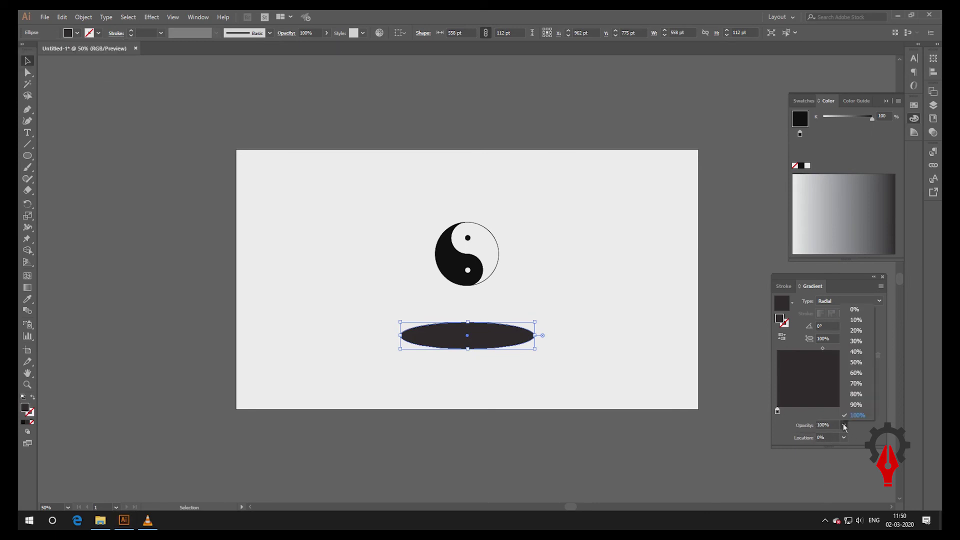
{"action": "left_click", "coordinate": [854, 342]}
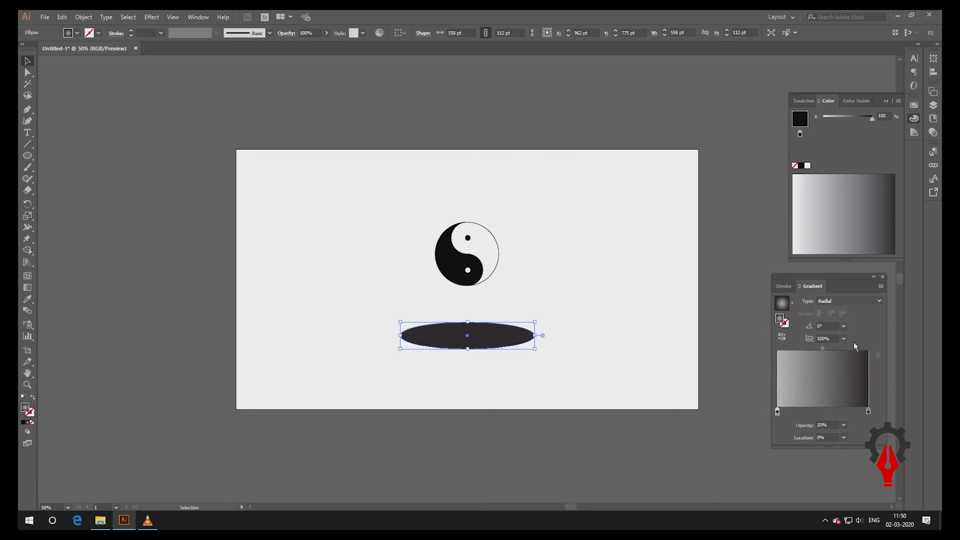
Set the opacity of the gradient's end stop to 0% and deselect the ellipse.
{"action": "left_click", "coordinate": [867, 412]}
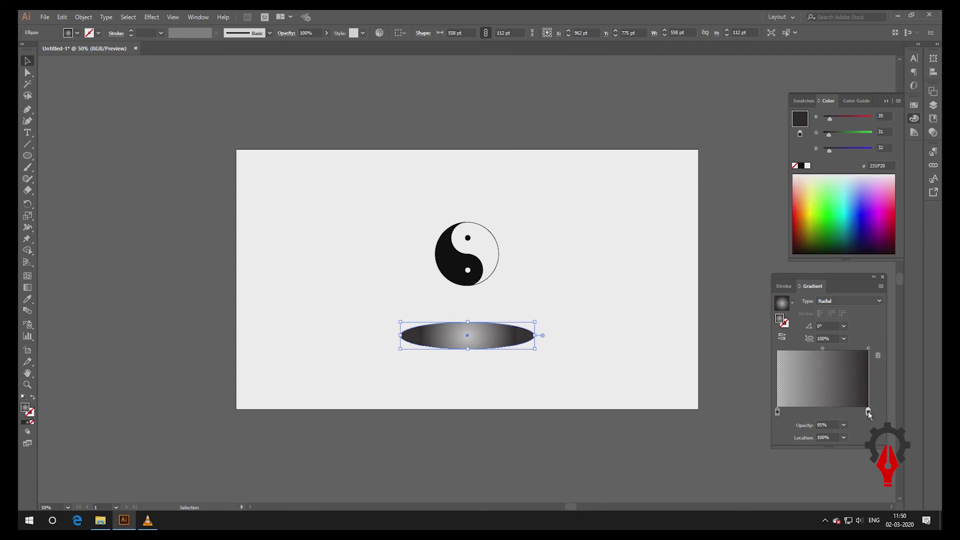
{"action": "left_click_drag", "start_coordinate": [868, 412], "coordinate": [868, 412]}
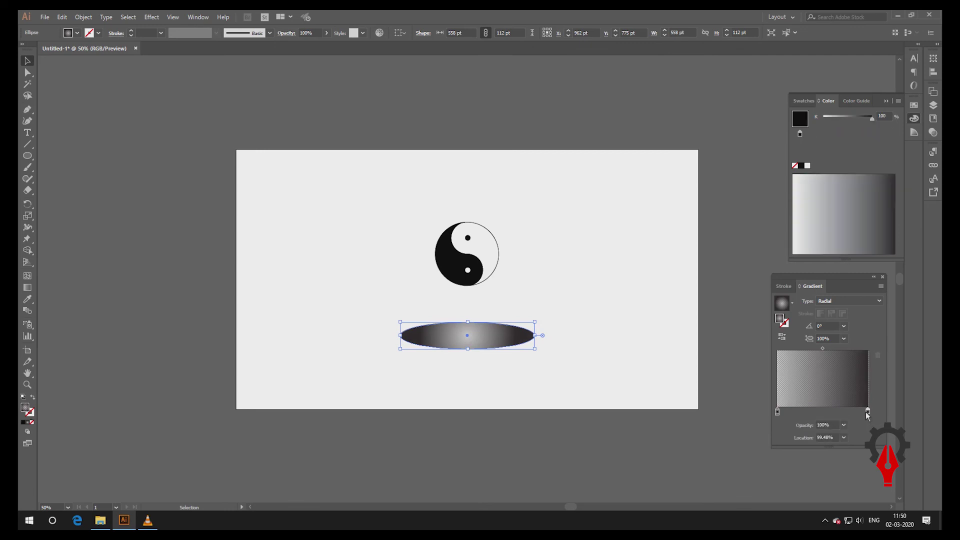
{"action": "left_click", "coordinate": [844, 425]}
{"action": "left_click", "coordinate": [857, 313]}
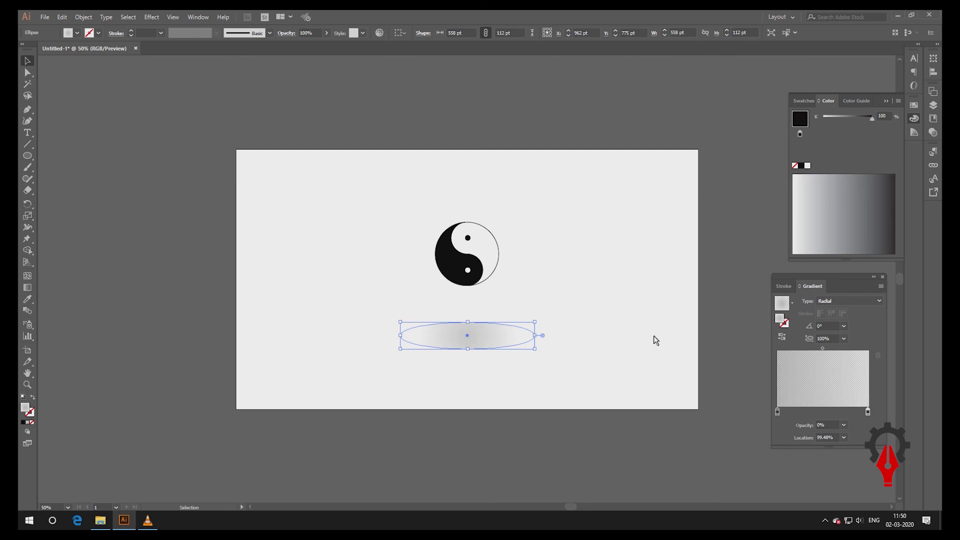
{"action": "left_click", "coordinate": [643, 357]}
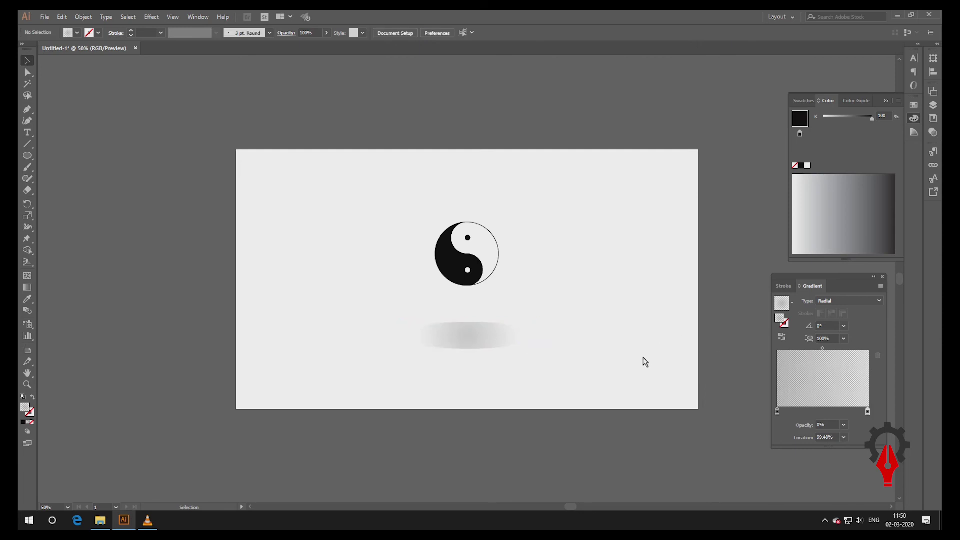
Set the aspect ratio of the ellipse's radial gradient to 20% and deselect it.
{"action": "left_click", "coordinate": [462, 334]}
{"action": "left_click", "coordinate": [844, 339]}
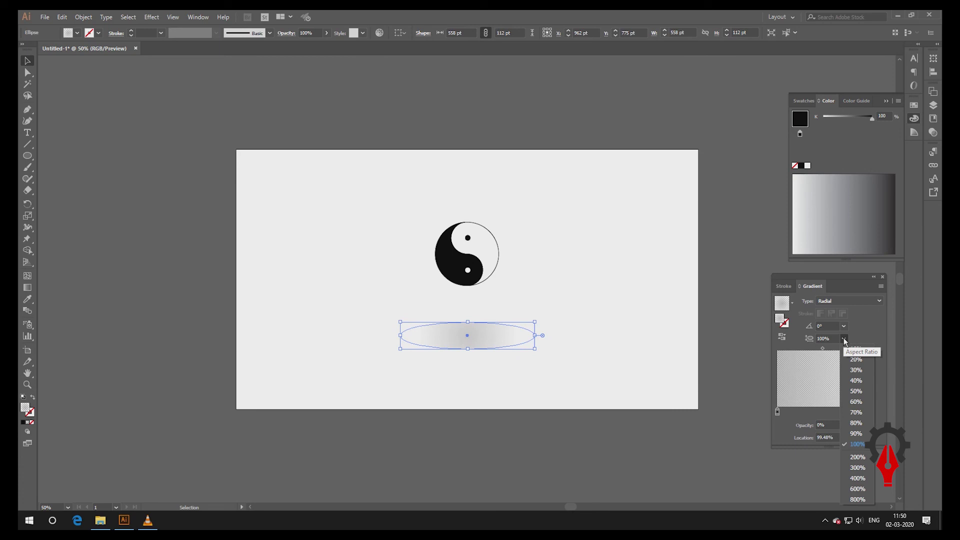
{"action": "left_click", "coordinate": [854, 360]}
{"action": "left_click", "coordinate": [626, 368]}
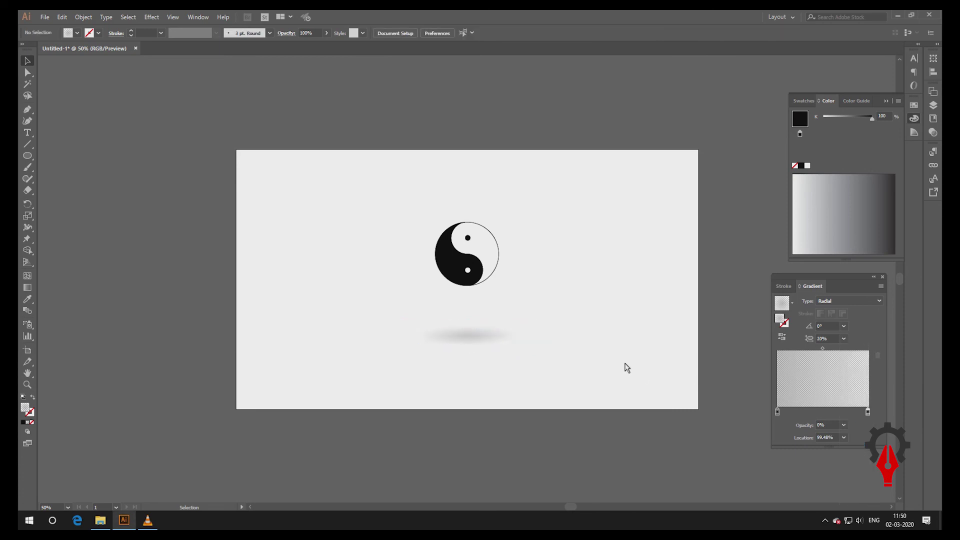
Enlarge the yin-yang group proportionally from its centre until it is about as wide as the visible shadow.
{"action": "left_click", "coordinate": [498, 338]}
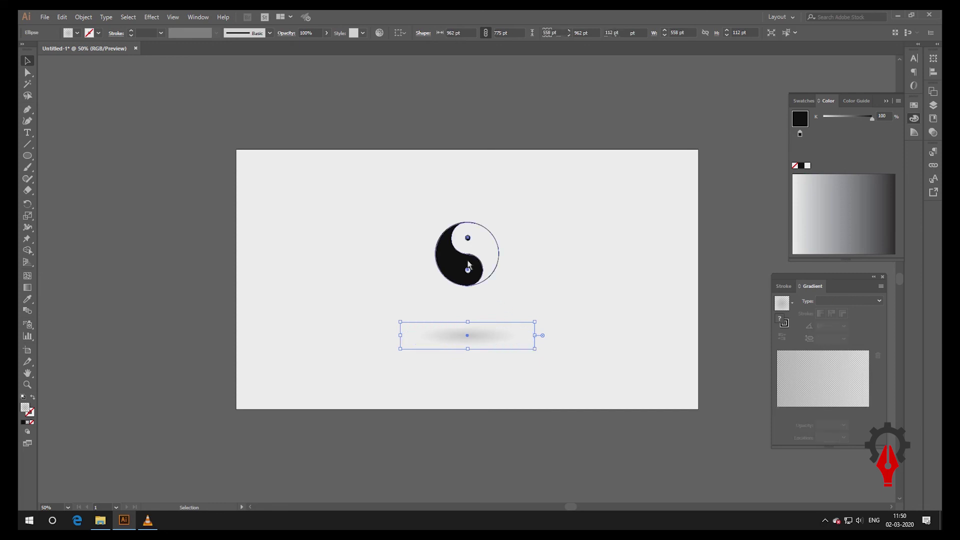
{"action": "left_click", "coordinate": [487, 278]}
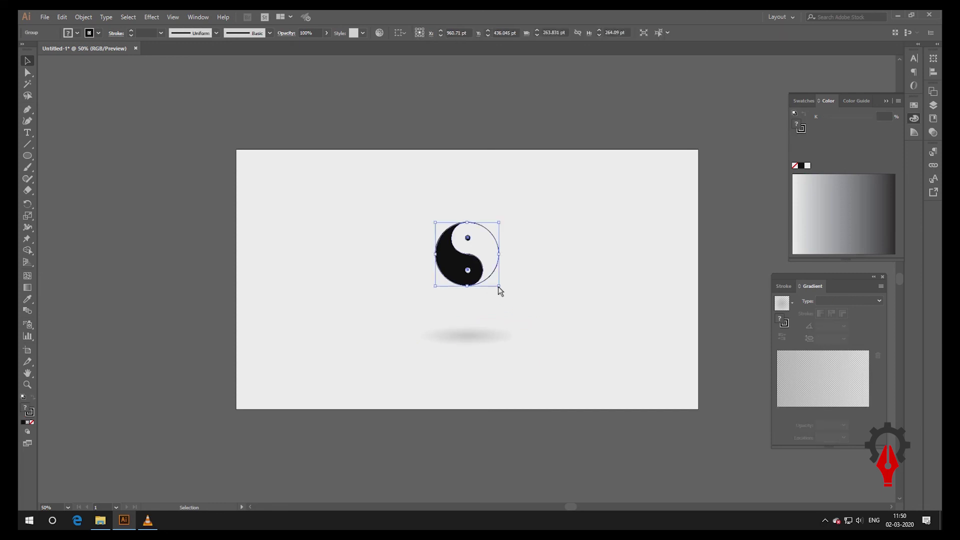
{"action": "left_click_drag", "start_coordinate": [498, 288], "coordinate": [517, 298]}
{"action": "left_click", "coordinate": [547, 348]}
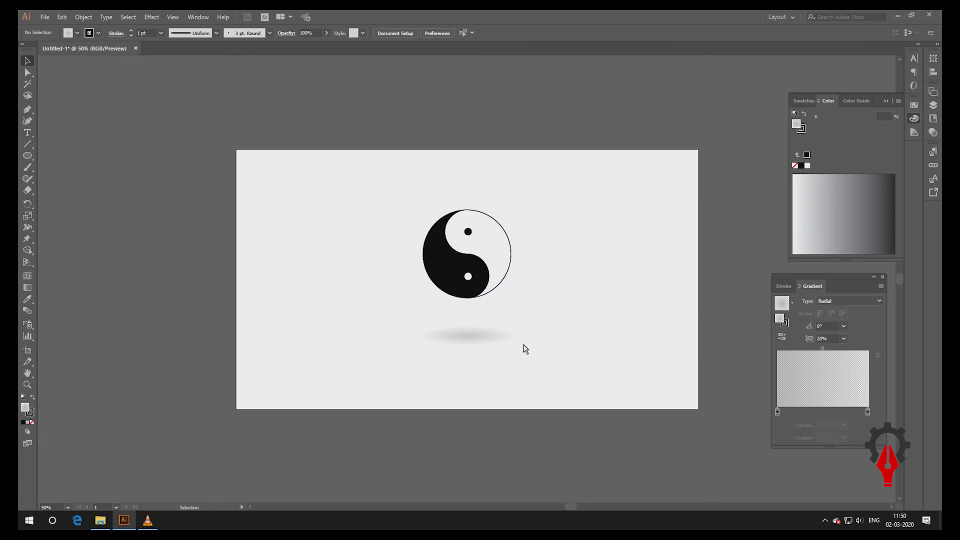
Raise the opacity of the shadow gradient's starting stop to 30%.
{"action": "left_click", "coordinate": [487, 343]}
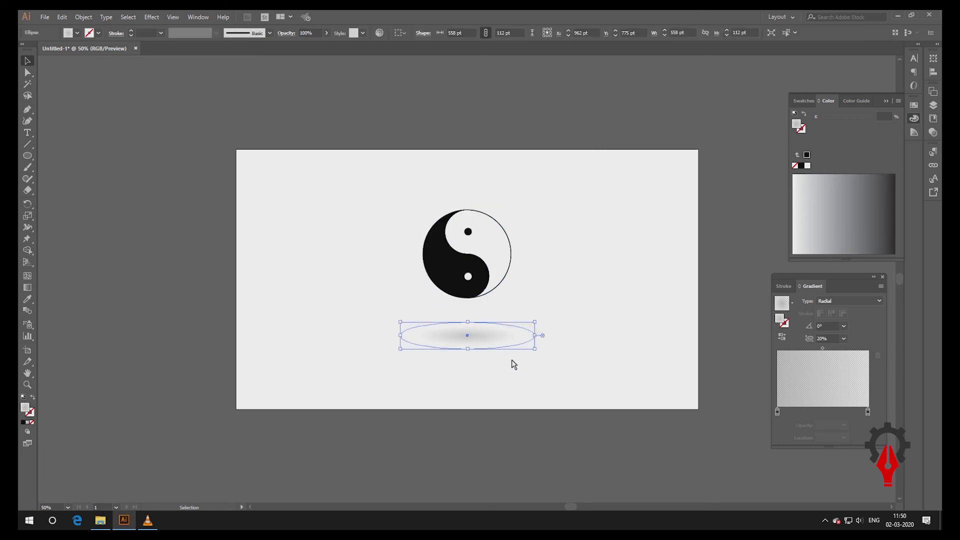
{"action": "left_click", "coordinate": [778, 412]}
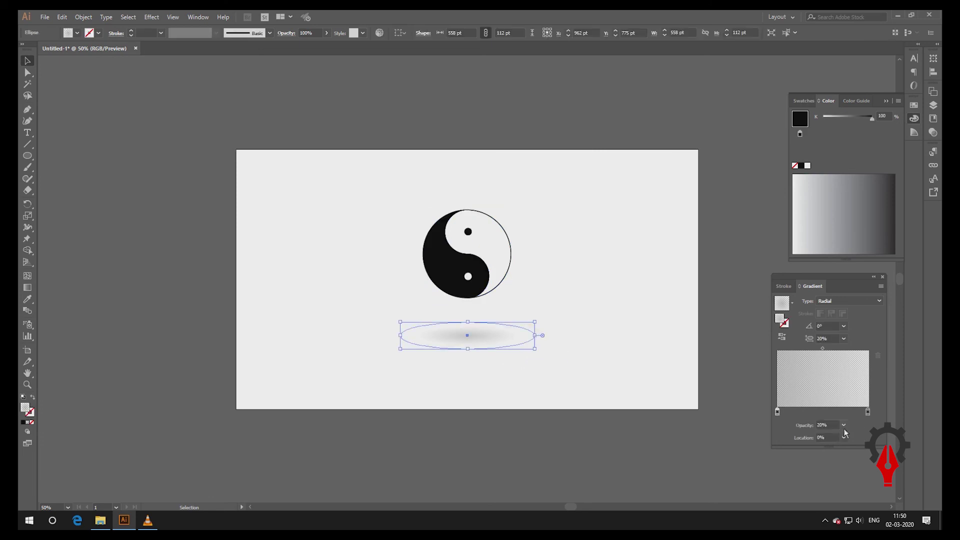
{"action": "left_click", "coordinate": [844, 425]}
{"action": "left_click", "coordinate": [848, 339]}
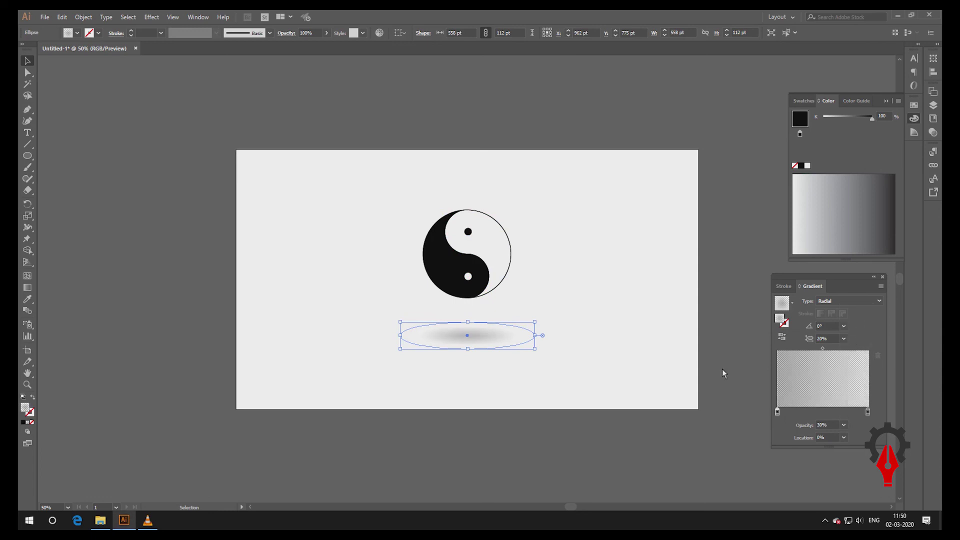
Enlarge the shadow ellipse from its centre so it extends past both sides of the symbol, and deselect it.
{"action": "left_click", "coordinate": [490, 353]}
{"action": "left_click", "coordinate": [488, 350]}
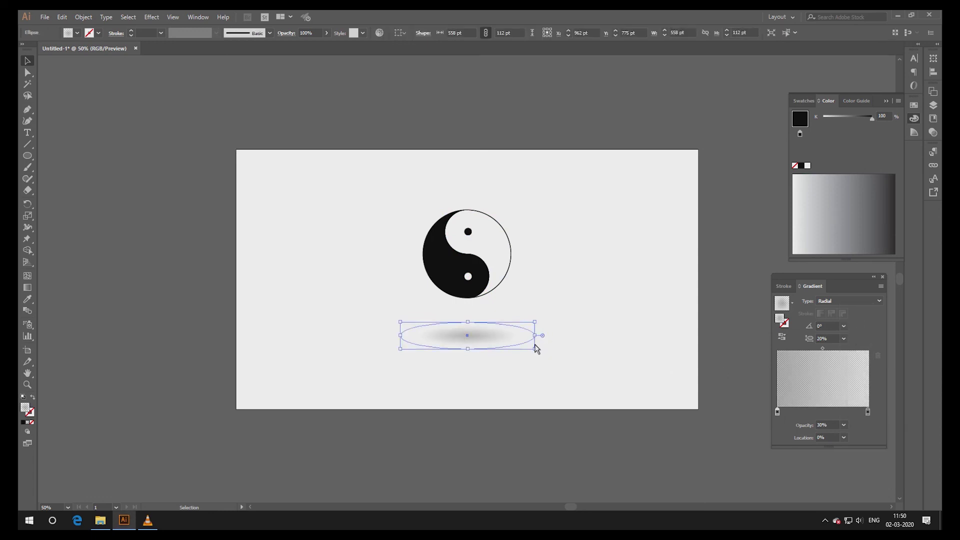
{"action": "left_click_drag", "start_coordinate": [535, 348], "coordinate": [578, 344]}
{"action": "left_click", "coordinate": [577, 246]}
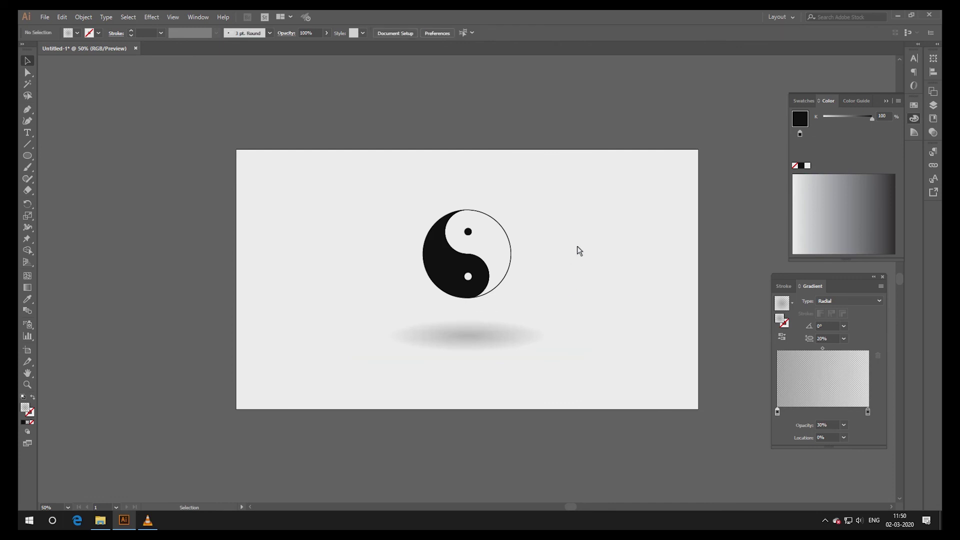